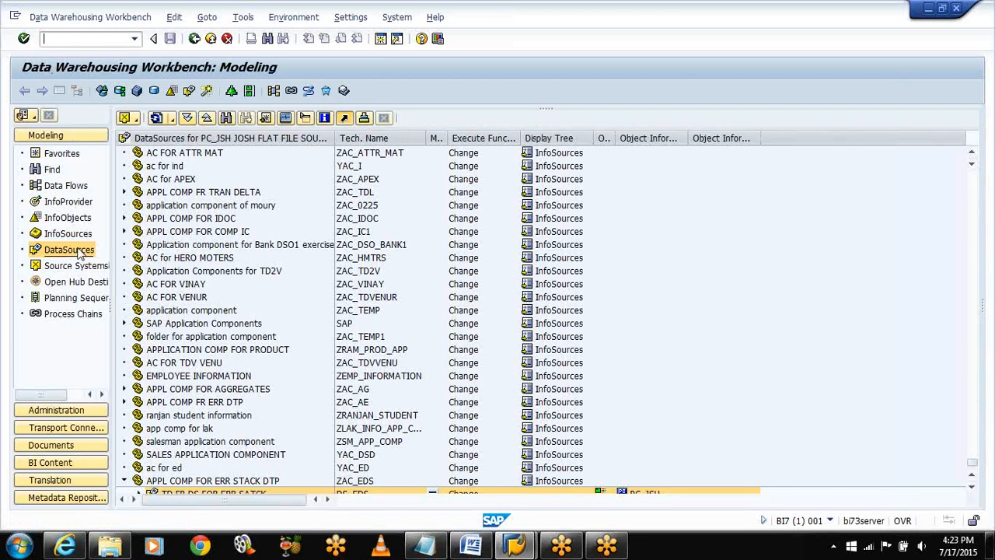
# - Create an InfoPackage described as "INFO PACK FOR ERR DTP" for the DataSource TD FR DS FOR ERR SATCK
pyautogui.click(973, 488)
pyautogui.click(973, 488)
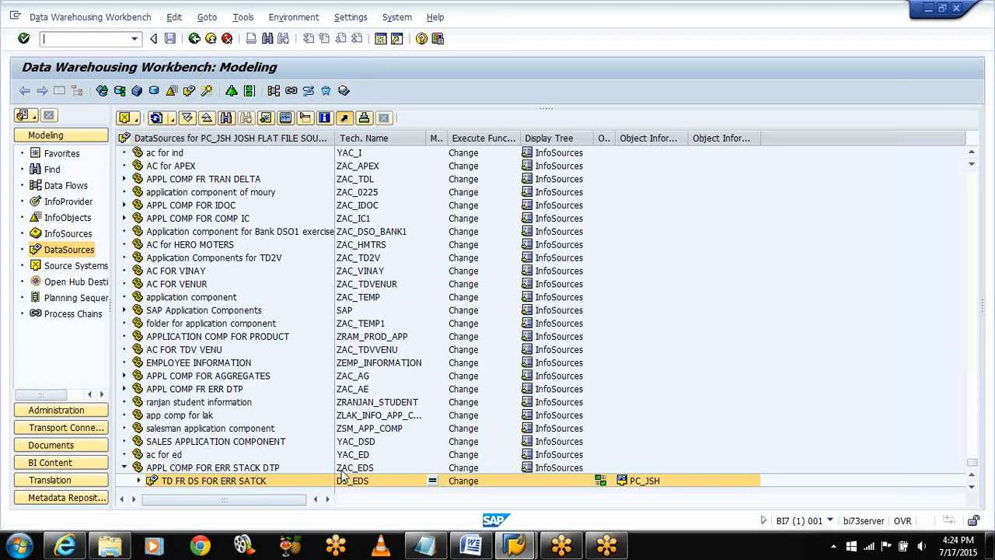
pyautogui.click(219, 482)
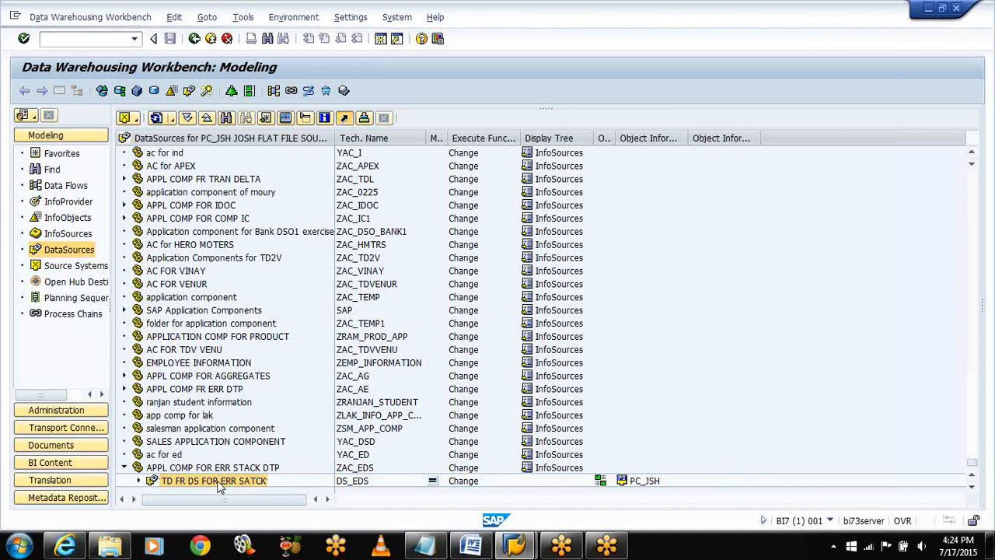
pyautogui.rightClick(219, 486)
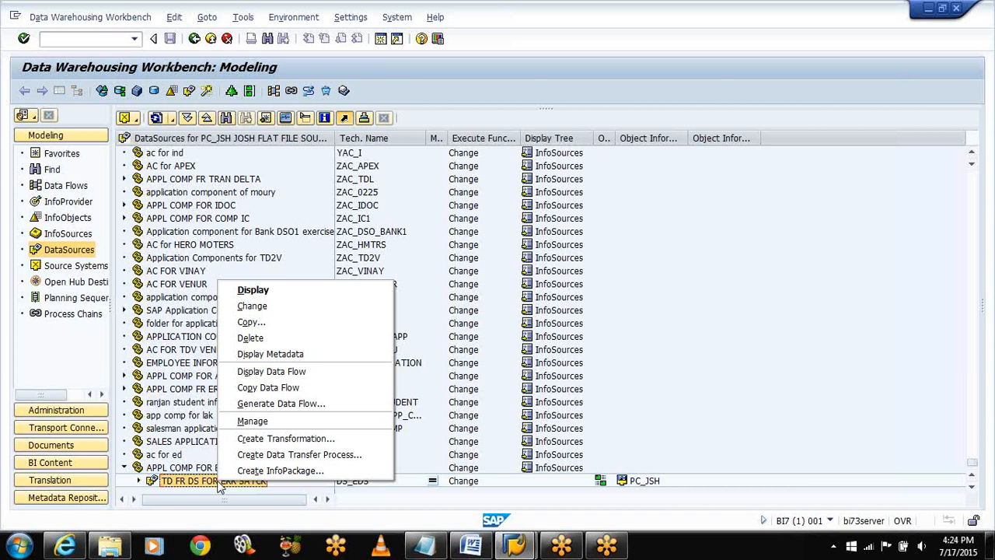
pyautogui.click(245, 471)
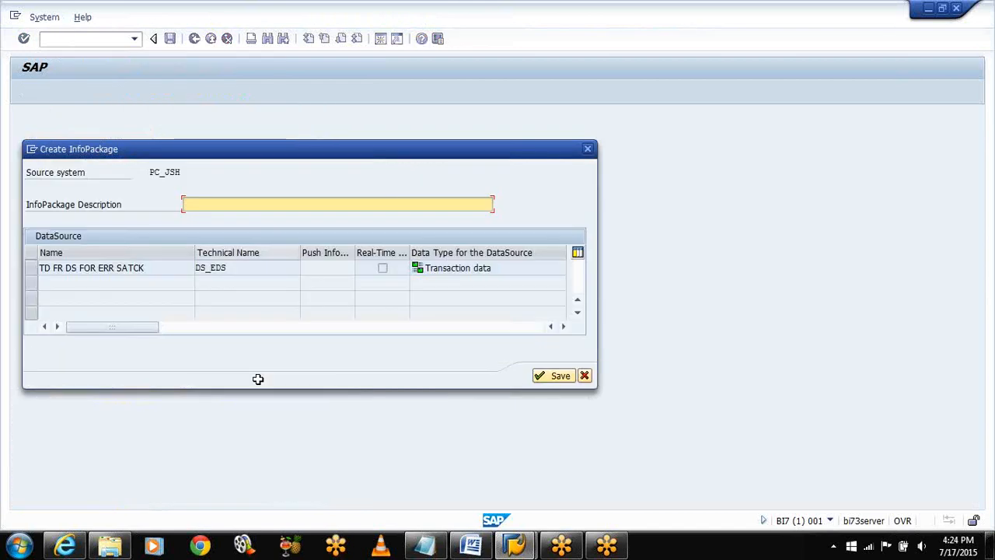
pyautogui.write('info i')
pyautogui.press('BackSpace')
pyautogui.press('BackSpace')
pyautogui.press('BackSpace')
pyautogui.press('BackSpace')
pyautogui.press('BackSpace')
pyautogui.press('BackSpace')
pyautogui.write('INFO PACK FOR ')
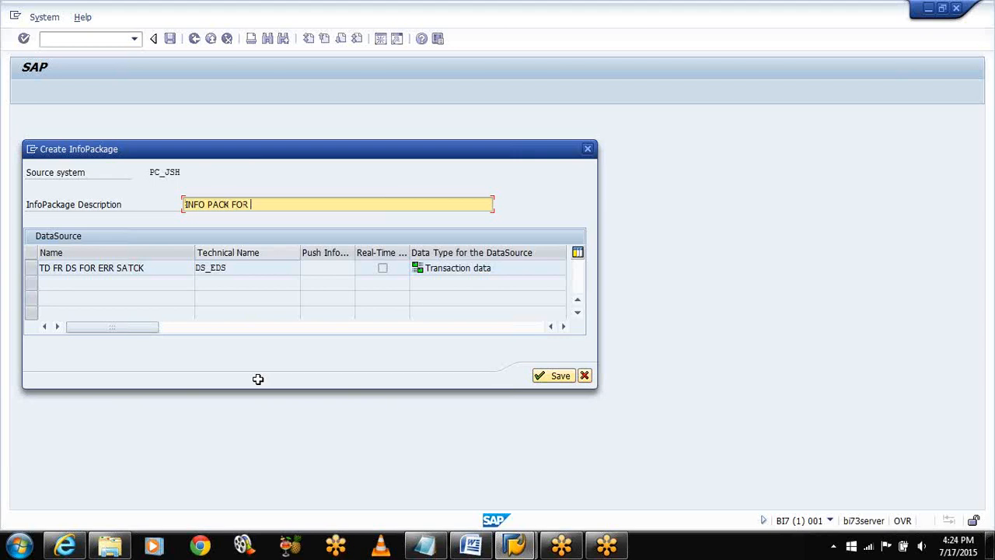
pyautogui.write('ERR DTP')
pyautogui.click(28, 267)
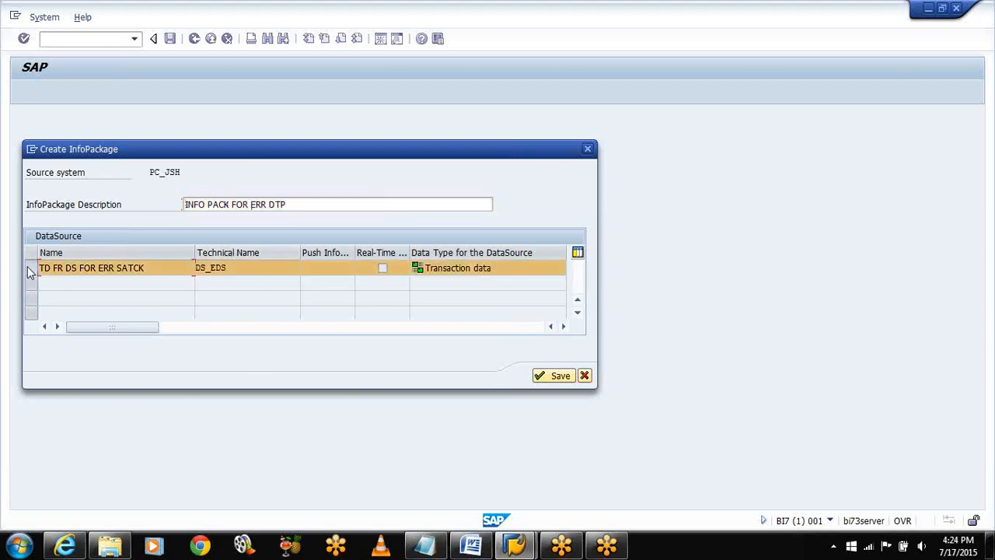
pyautogui.click(560, 376)
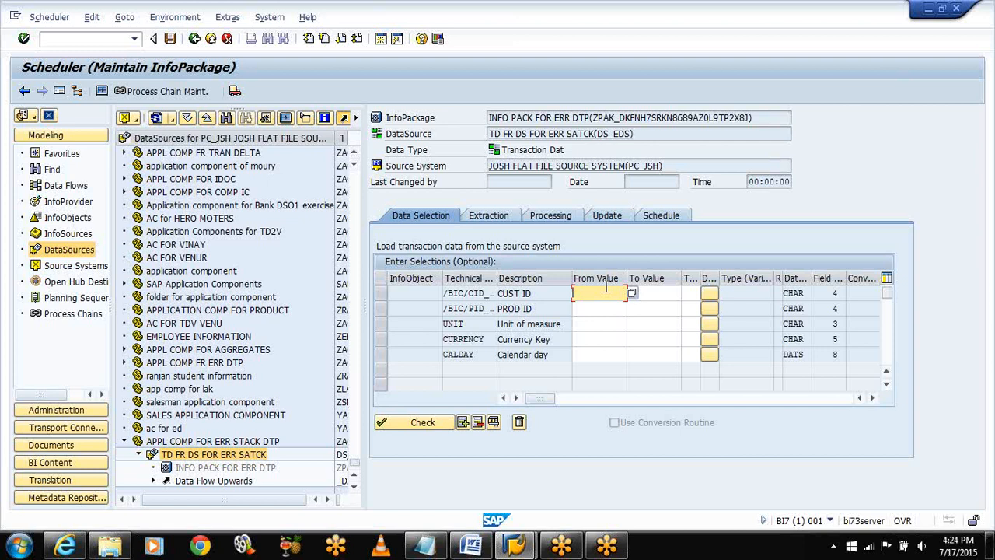
# - Review the InfoPackage's extraction, processing and update settings and start the data load immediately, allowing access to ERS.csv with the decision remembered
pyautogui.click(477, 224)
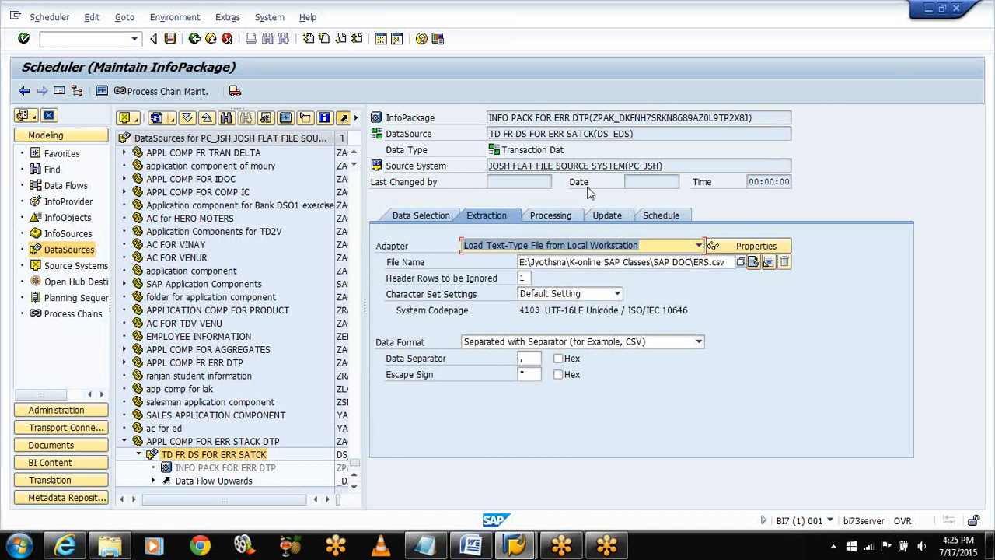
pyautogui.click(540, 220)
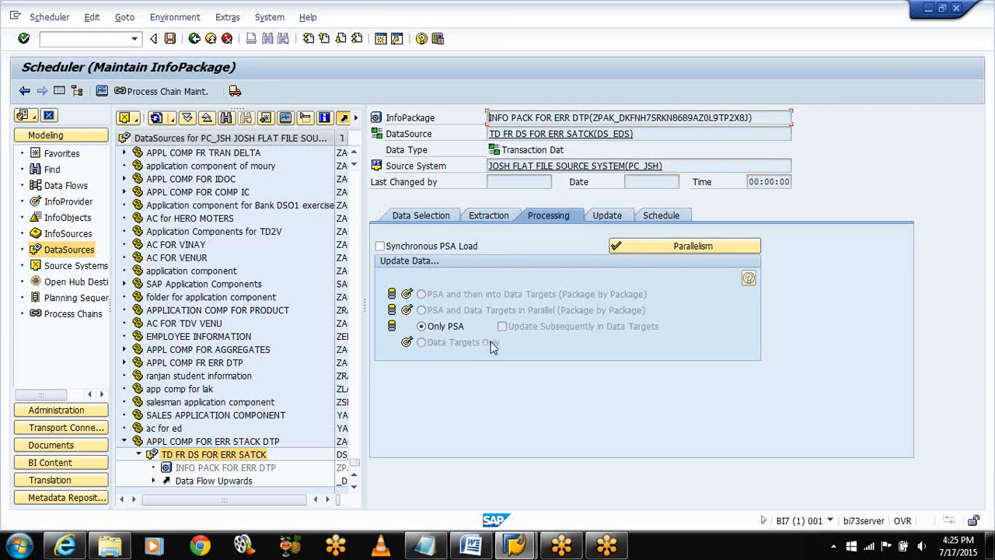
pyautogui.click(608, 216)
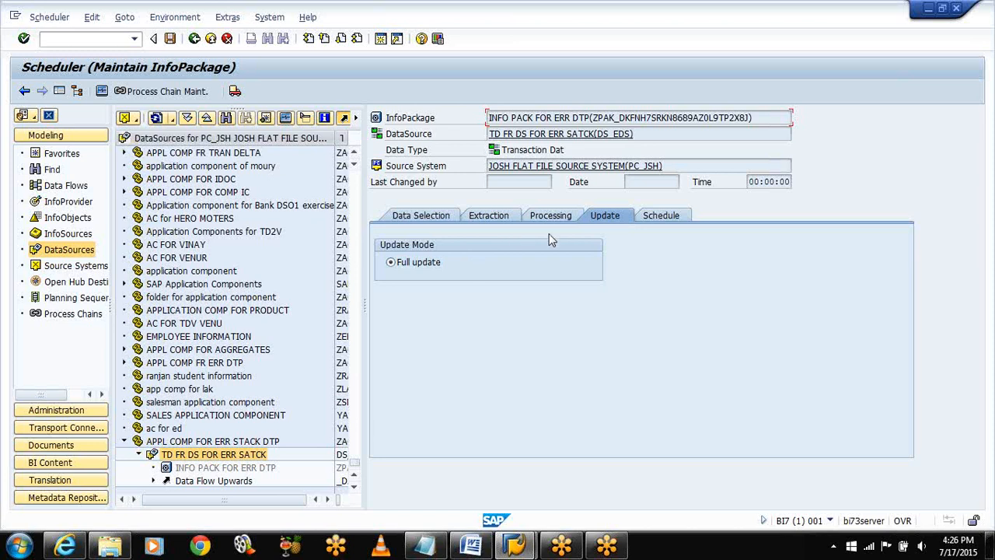
pyautogui.click(655, 215)
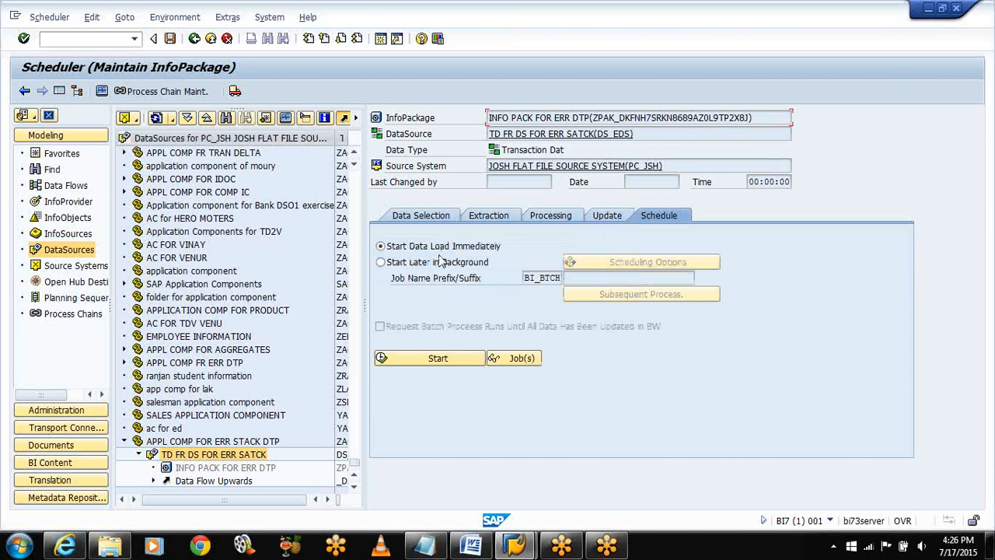
pyautogui.click(439, 357)
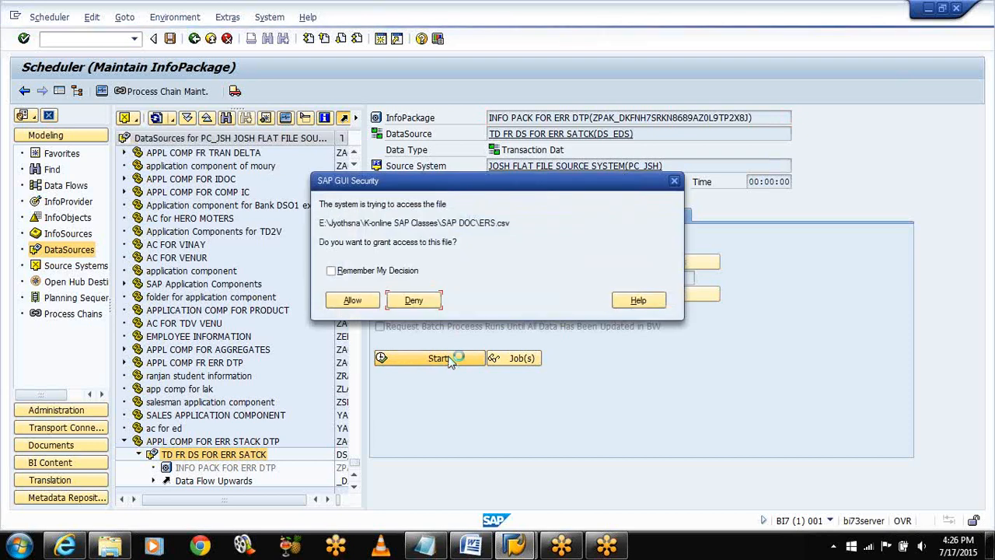
pyautogui.click(331, 270)
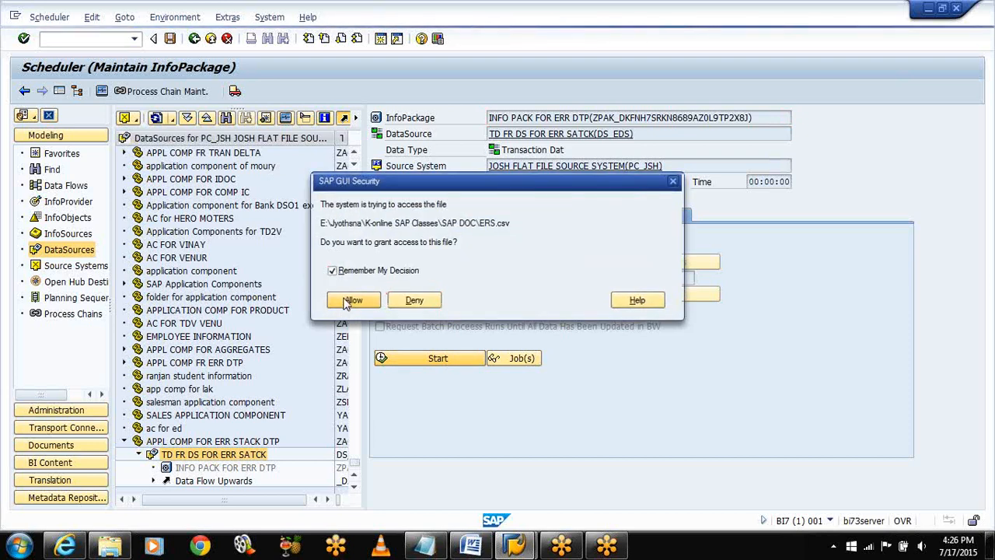
pyautogui.click(351, 301)
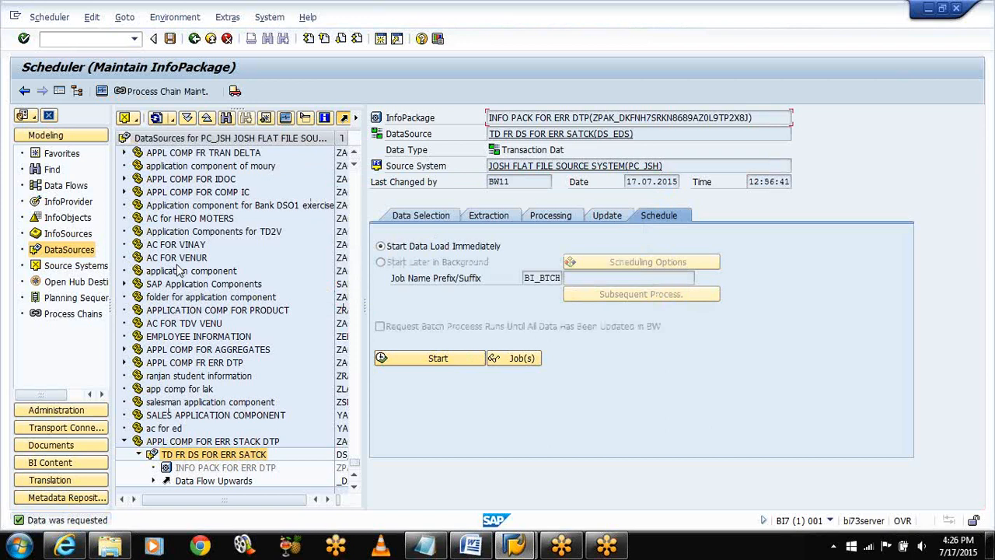
# - Monitor the InfoPackage load and display all its PSA records, checking the first record's calendar day before returning to the scheduler
pyautogui.click(102, 92)
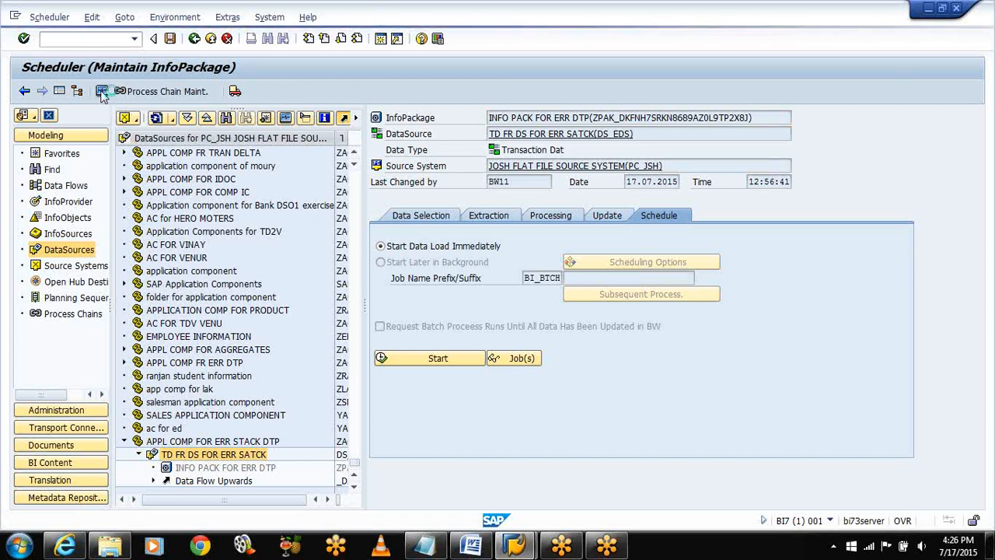
pyautogui.click(482, 548)
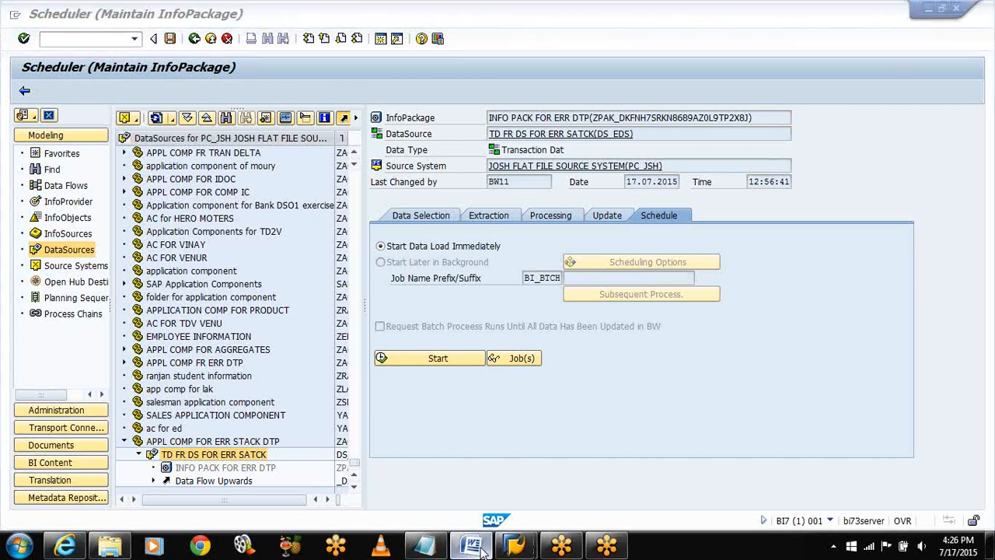
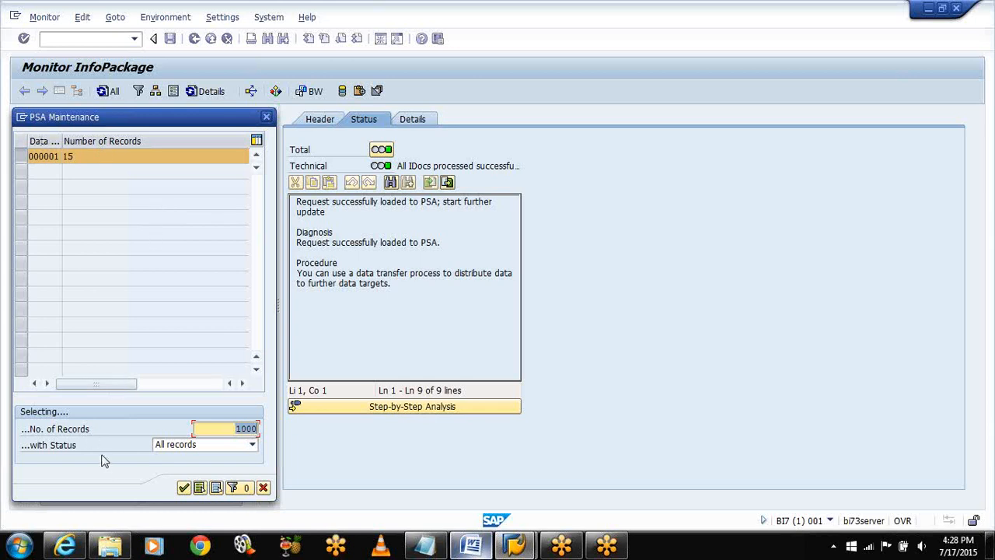
pyautogui.click(189, 448)
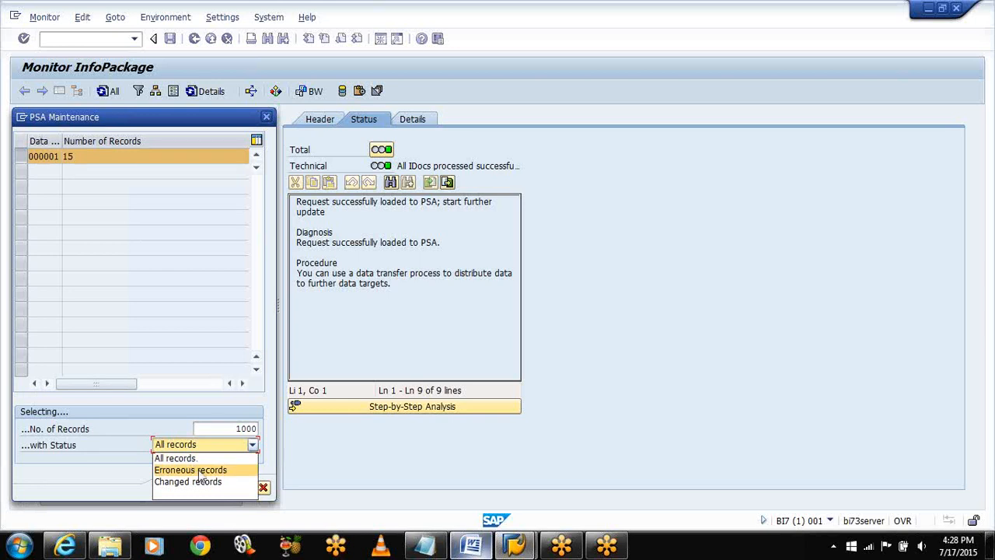
pyautogui.click(336, 512)
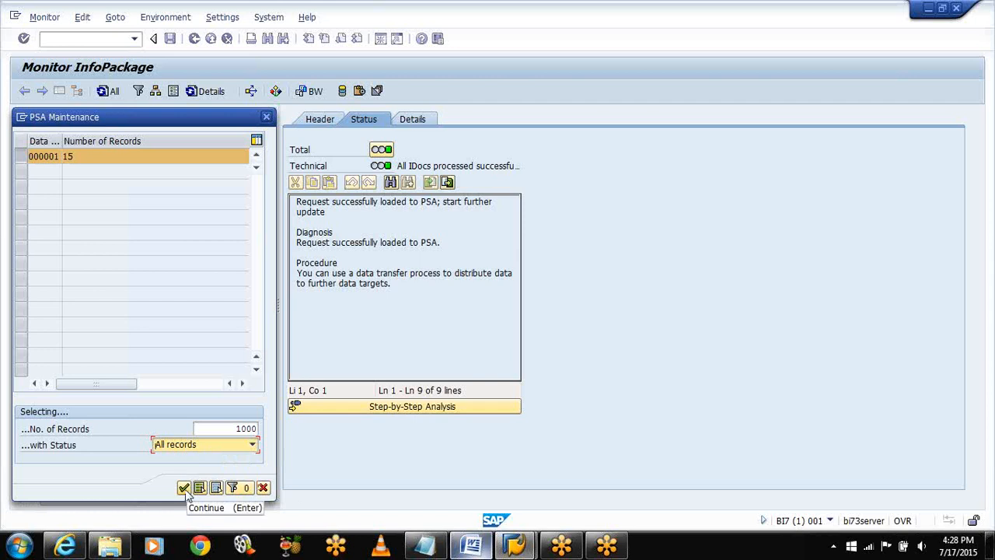
pyautogui.click(185, 490)
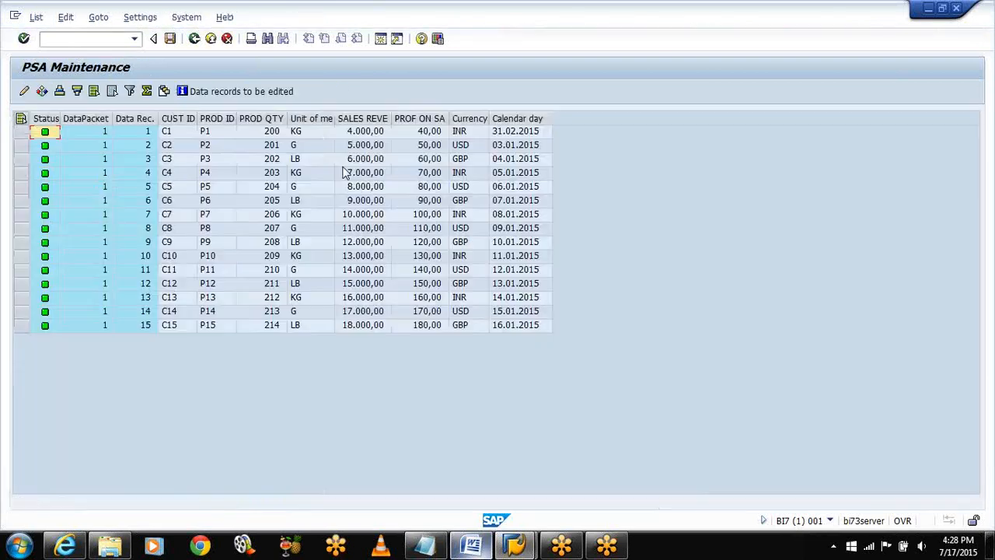
pyautogui.click(511, 132)
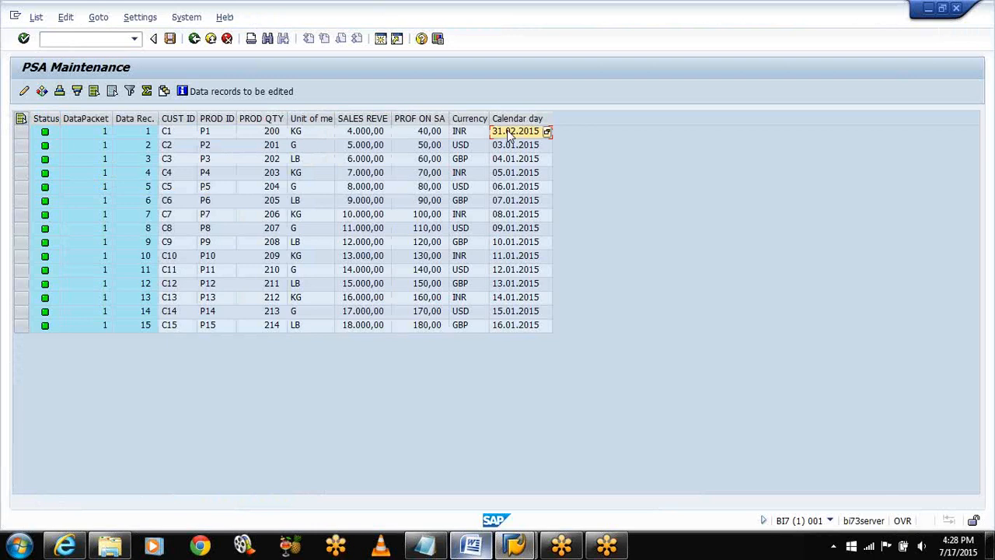
pyautogui.click(194, 39)
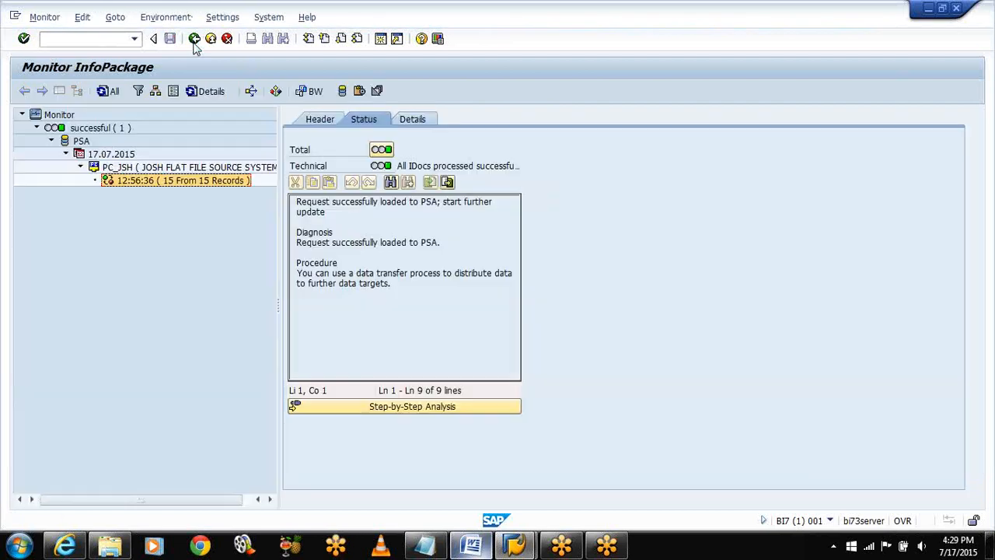
pyautogui.click(194, 41)
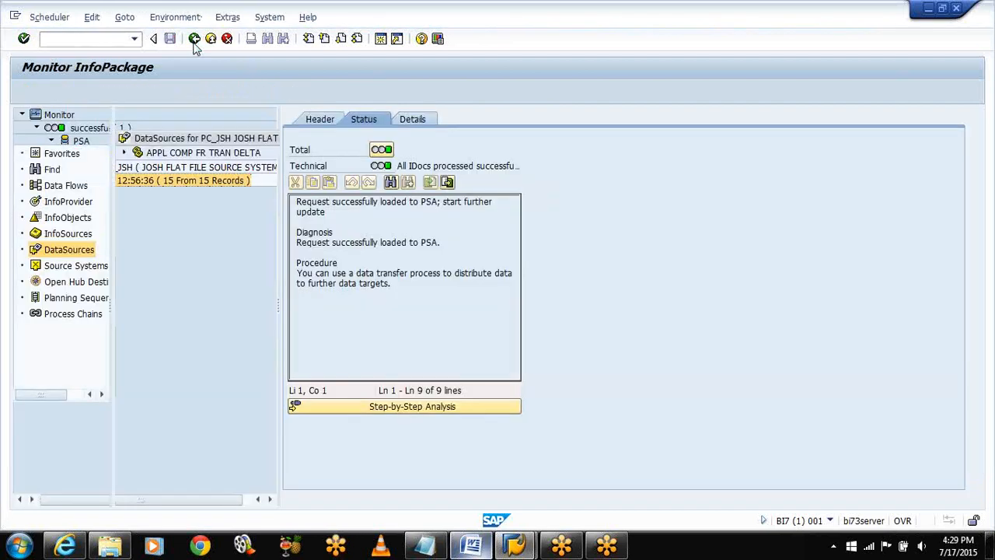
# - Create a standard data transfer process from DataSource DS_EDS of source system PC_JSH to the InfoCube STD INFOCUBE FOR ERROR
pyautogui.click(60, 203)
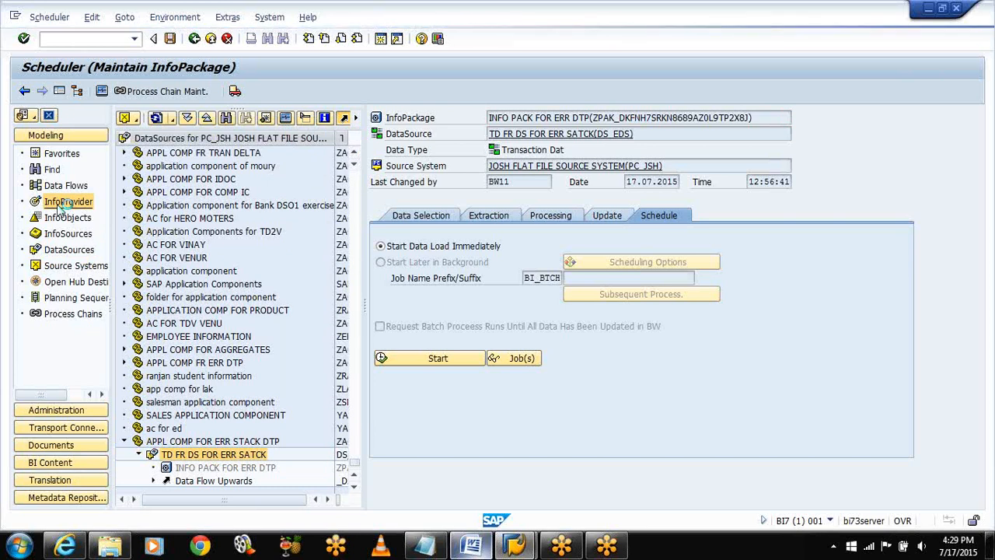
pyautogui.click(67, 202)
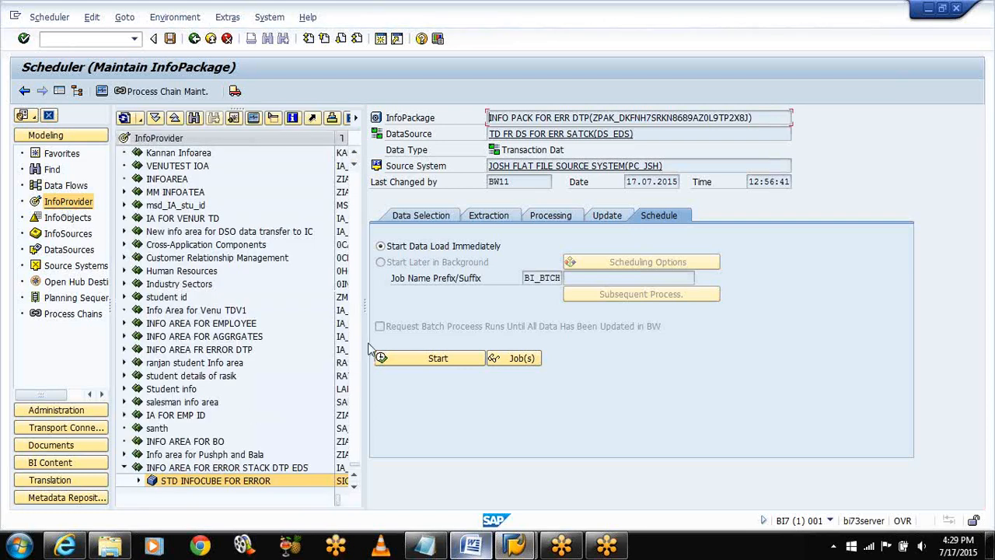
pyautogui.moveTo(364, 339); pyautogui.dragTo(619, 310)
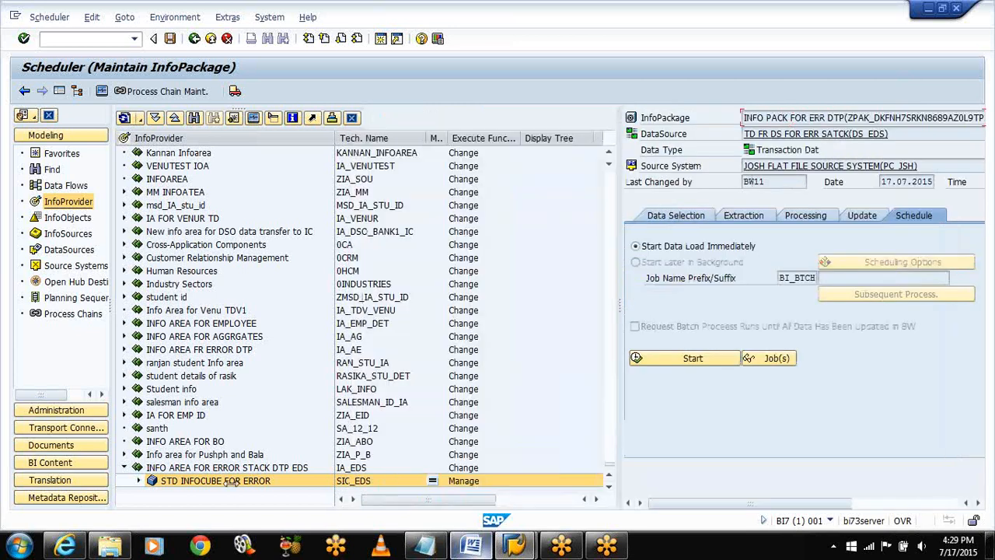
pyautogui.click(138, 481)
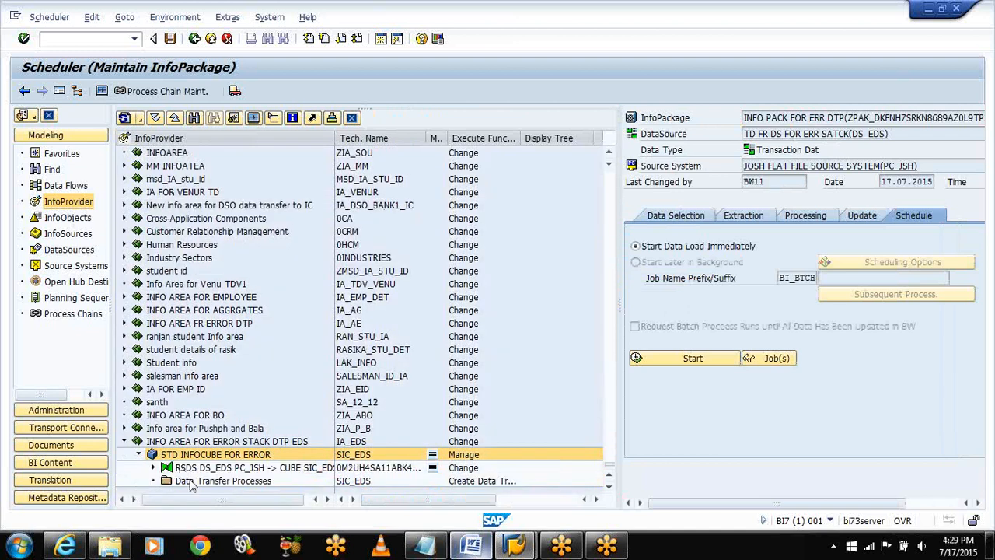
pyautogui.click(191, 482)
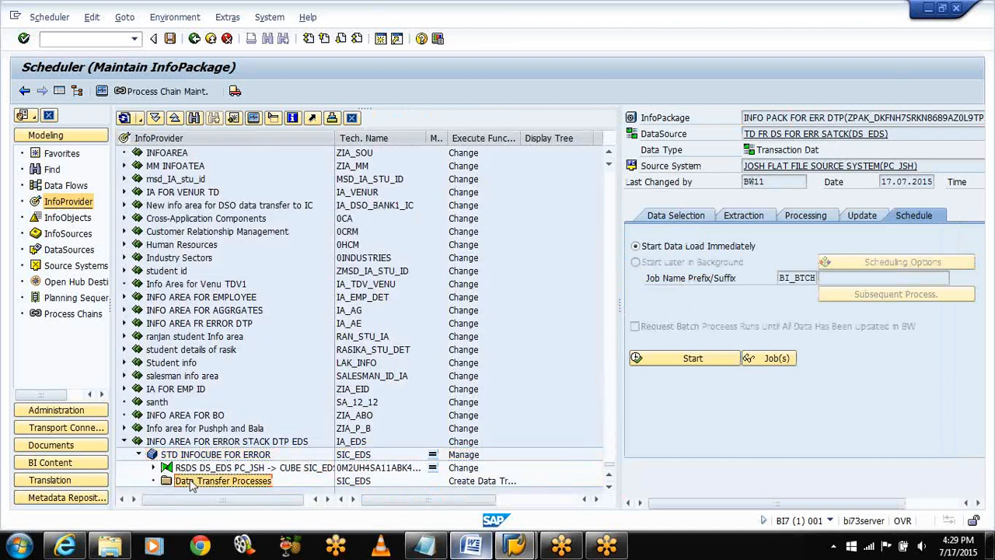
pyautogui.rightClick(191, 482)
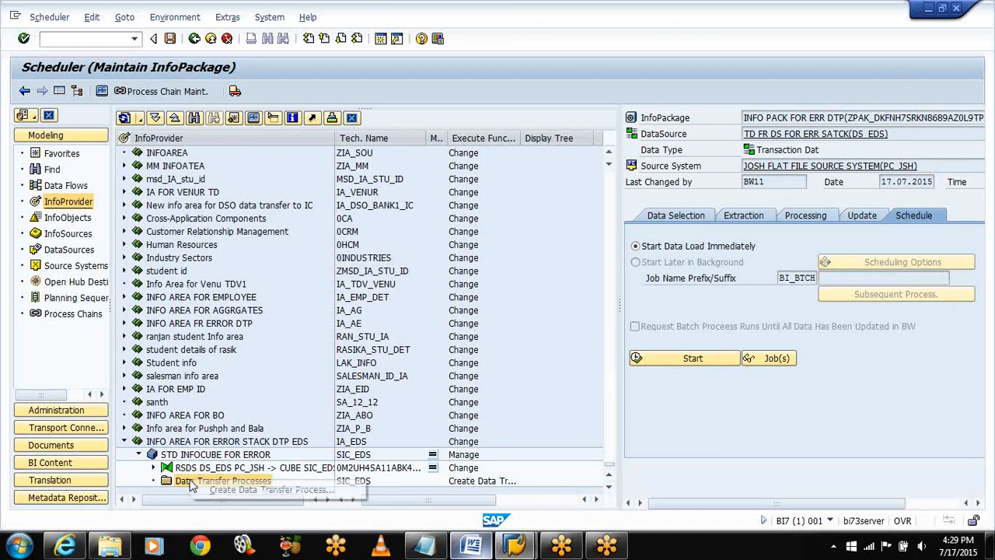
pyautogui.click(214, 489)
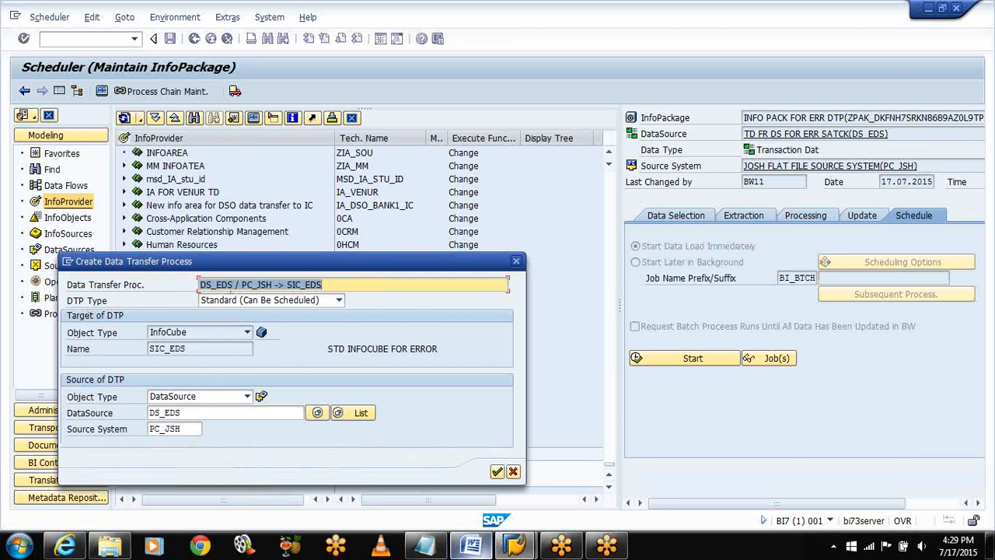
pyautogui.click(235, 285)
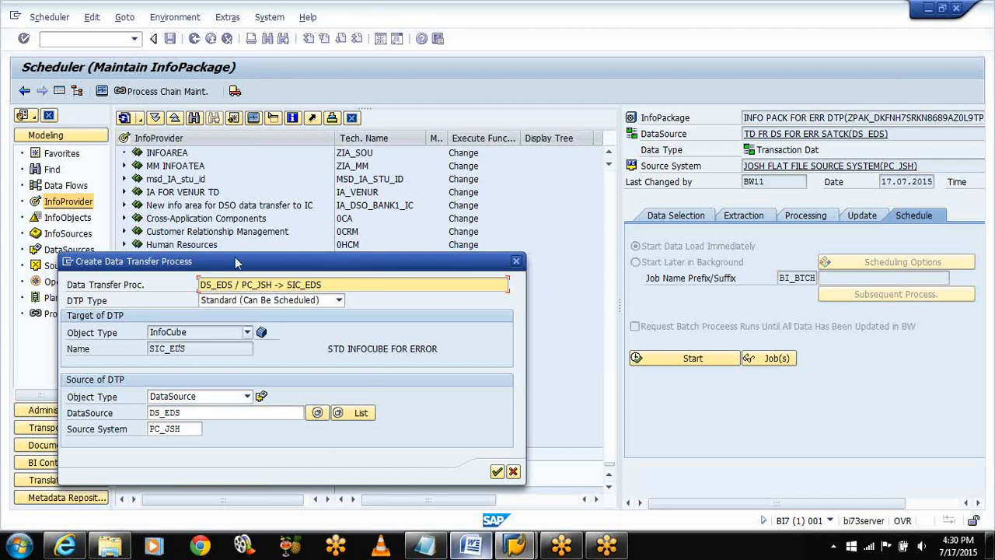
pyautogui.click(497, 472)
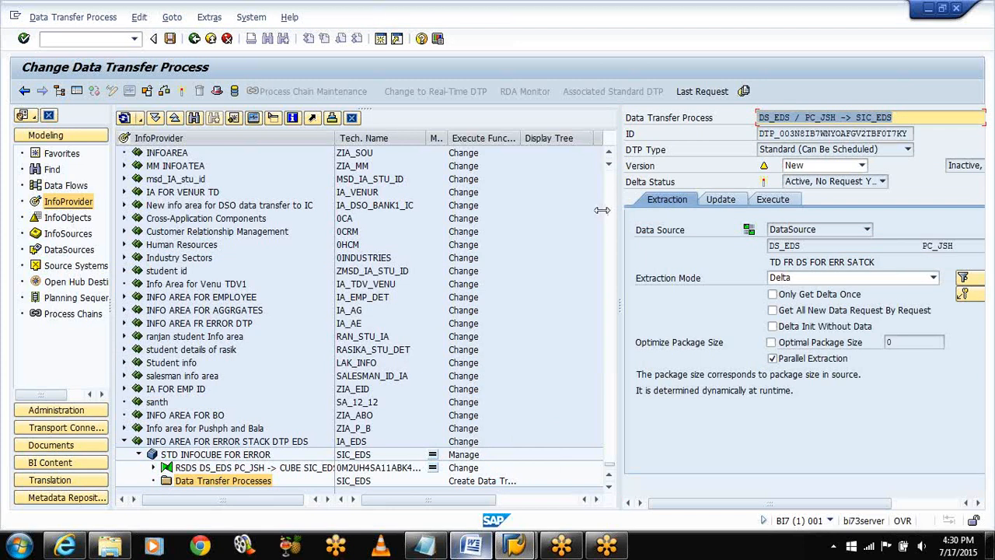
# - Widen the data transfer process details and set the extraction mode to Full
pyautogui.moveTo(602, 210); pyautogui.dragTo(379, 210)
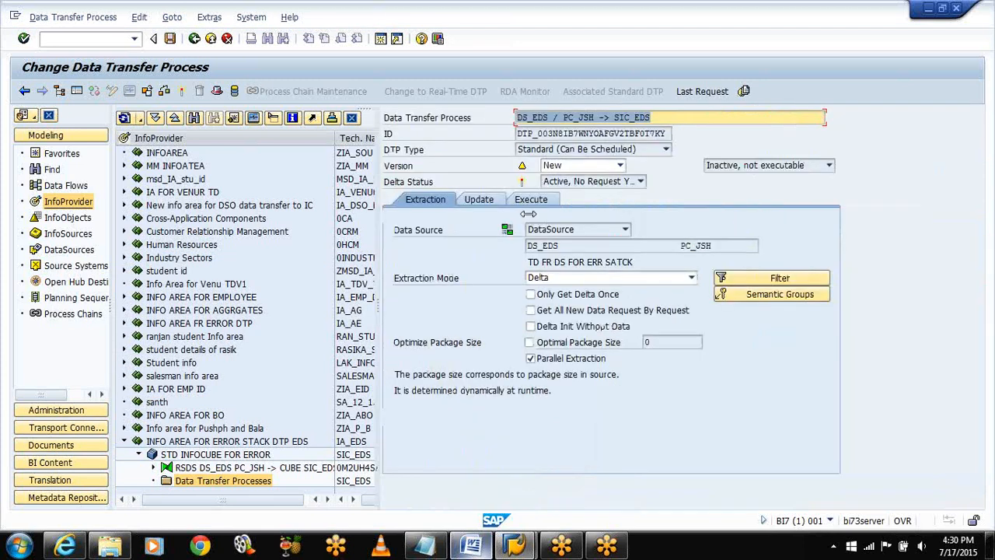
pyautogui.click(665, 280)
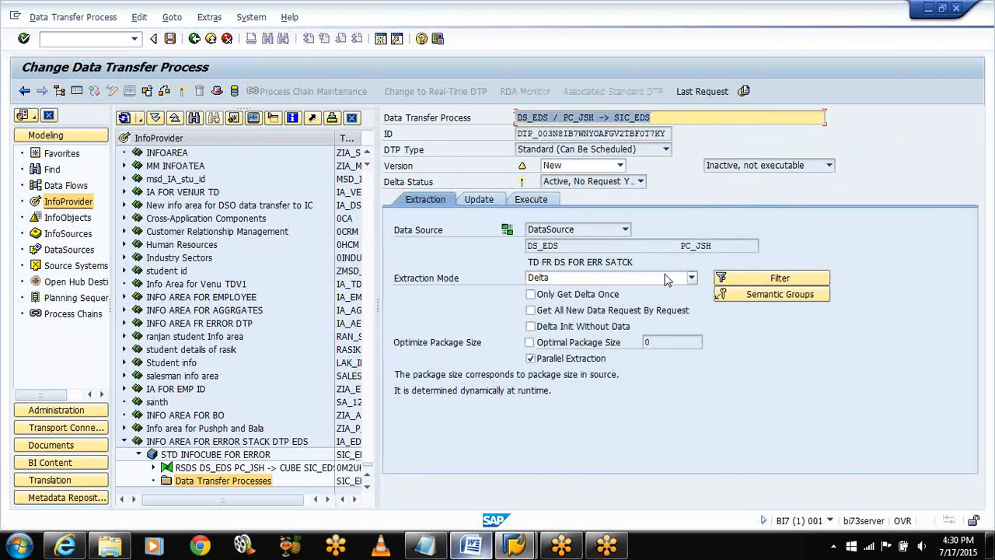
pyautogui.click(670, 280)
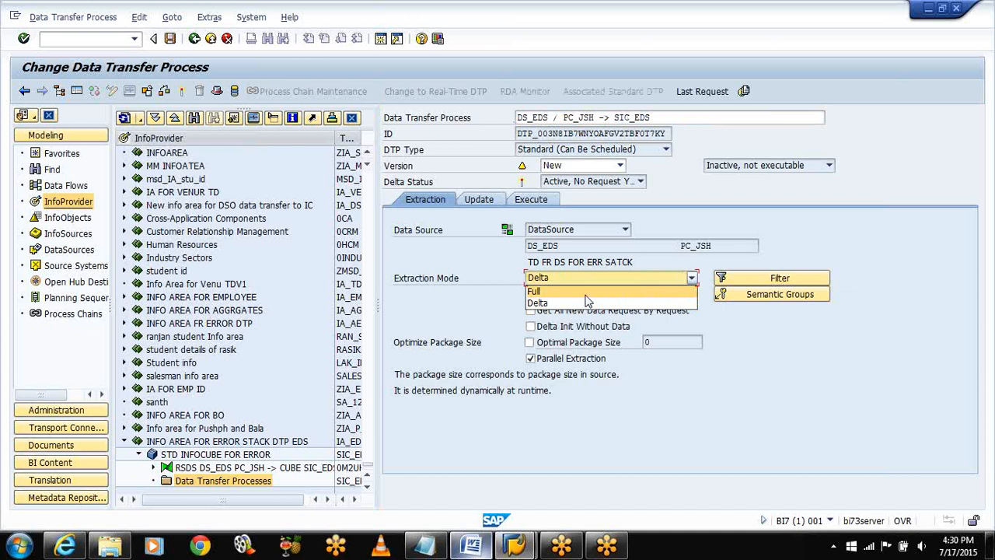
pyautogui.click(587, 294)
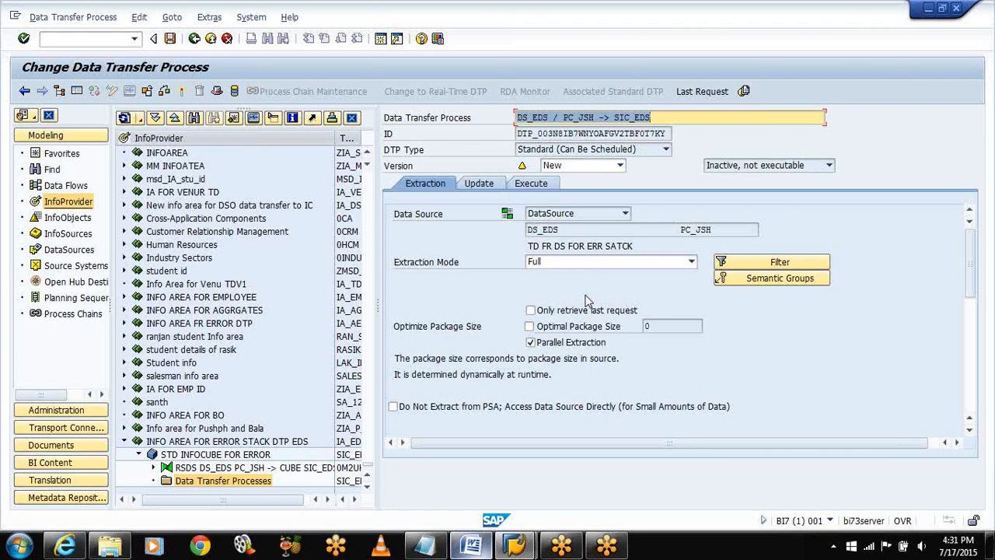
# - Review the error handling options for the InfoCube update and the execution settings of the data transfer process
pyautogui.click(484, 187)
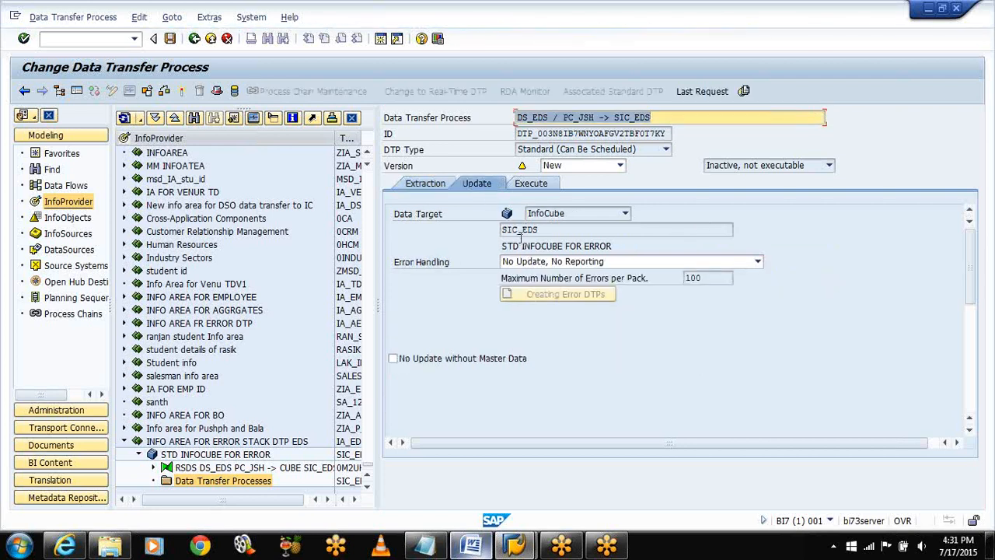
pyautogui.click(534, 265)
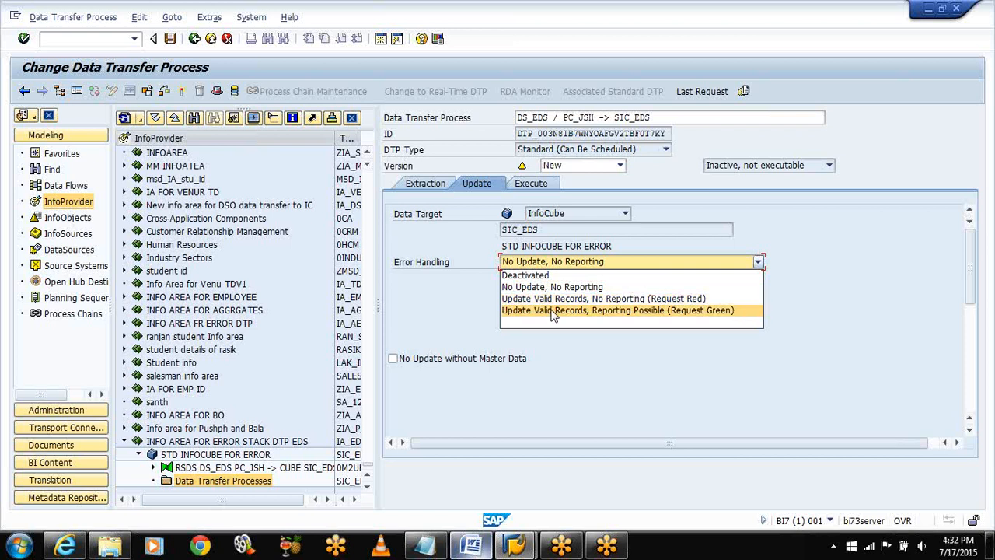
pyautogui.click(534, 189)
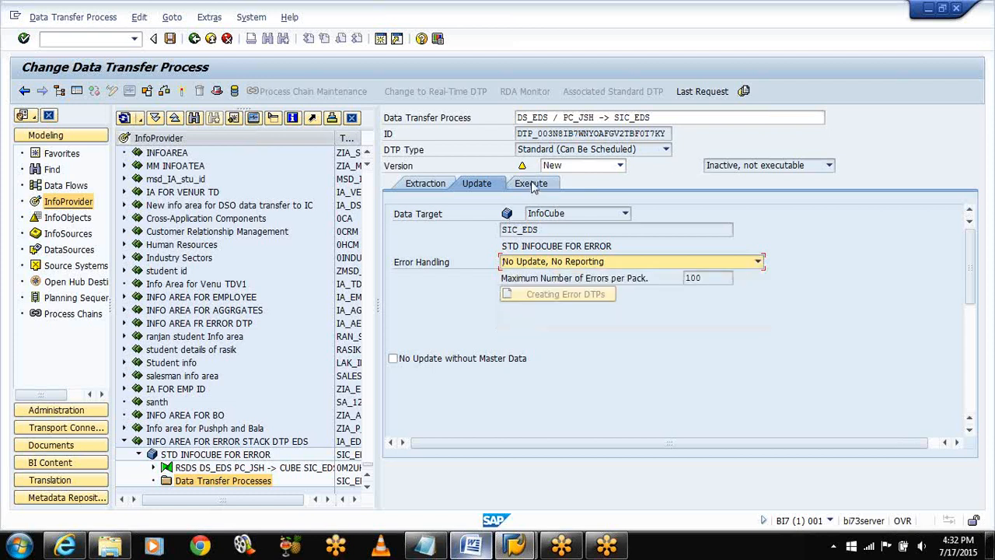
pyautogui.click(542, 192)
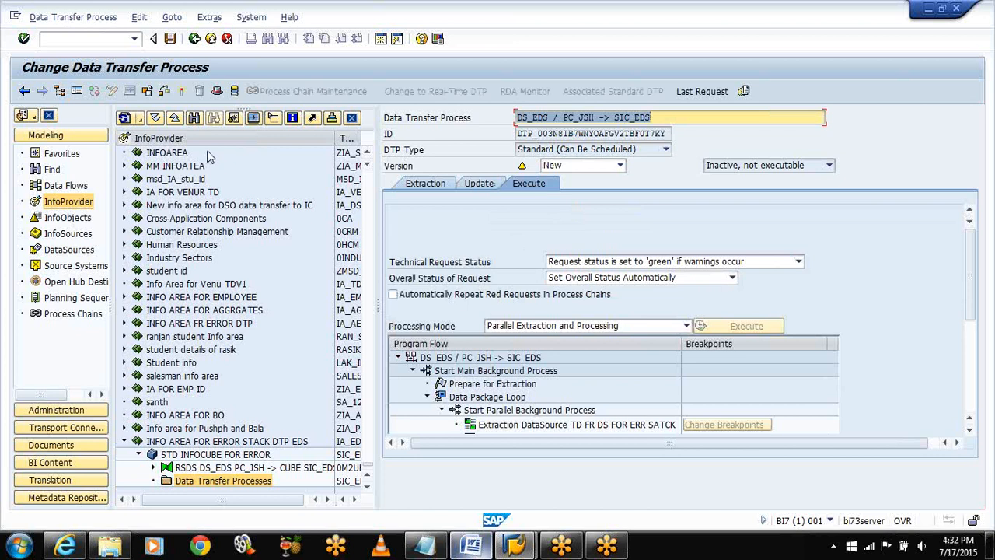
# - Activate the data transfer process and execute it, choosing to display the request monitor
pyautogui.click(183, 92)
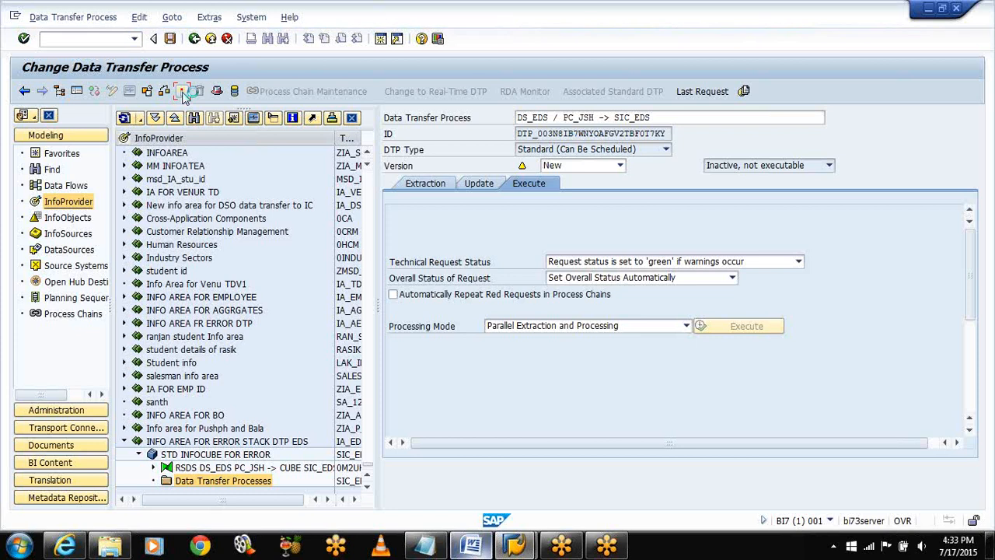
pyautogui.click(184, 93)
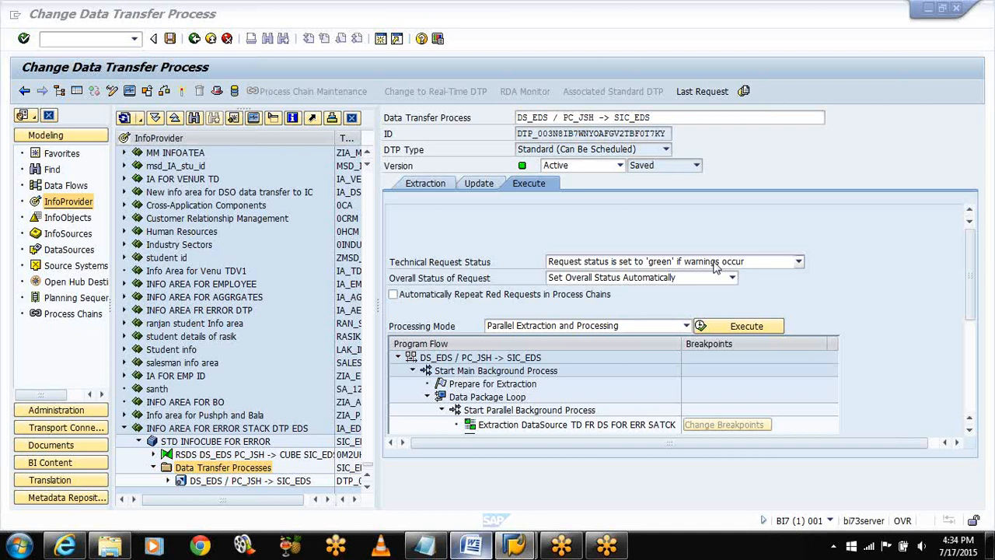
pyautogui.click(723, 304)
pyautogui.click(724, 331)
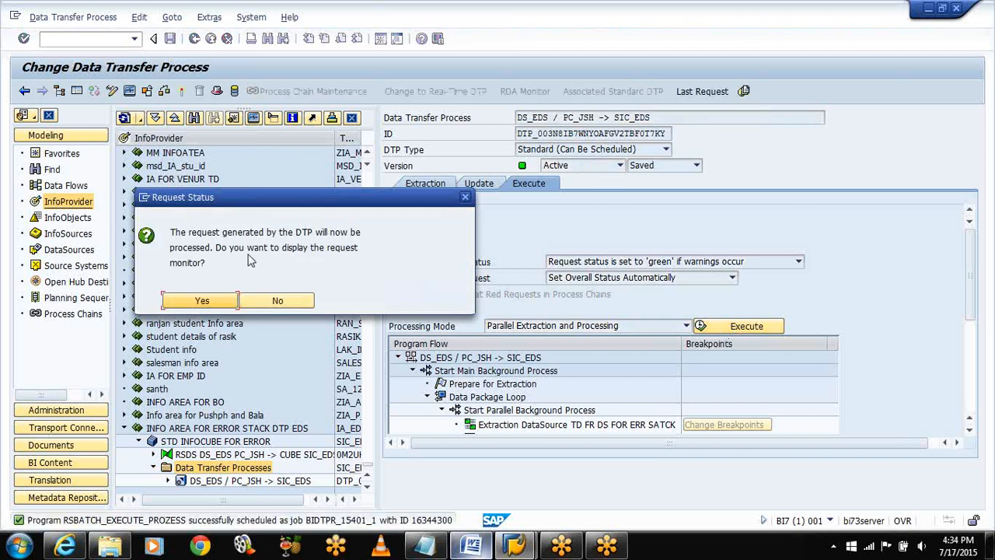
pyautogui.click(203, 300)
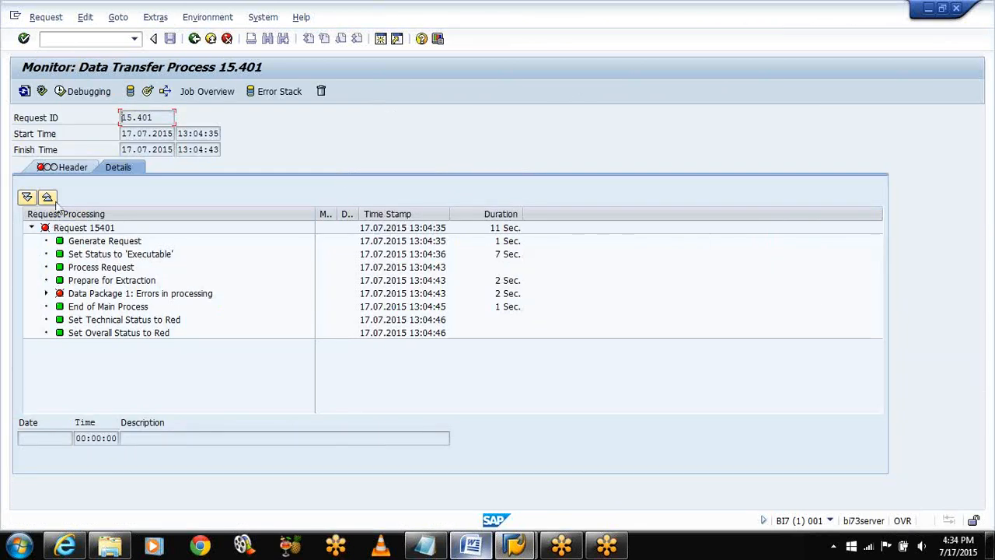
# - Expand Data Package 1 and its InfoCube update, and examine the error handler messages for the saved data record
pyautogui.click(46, 293)
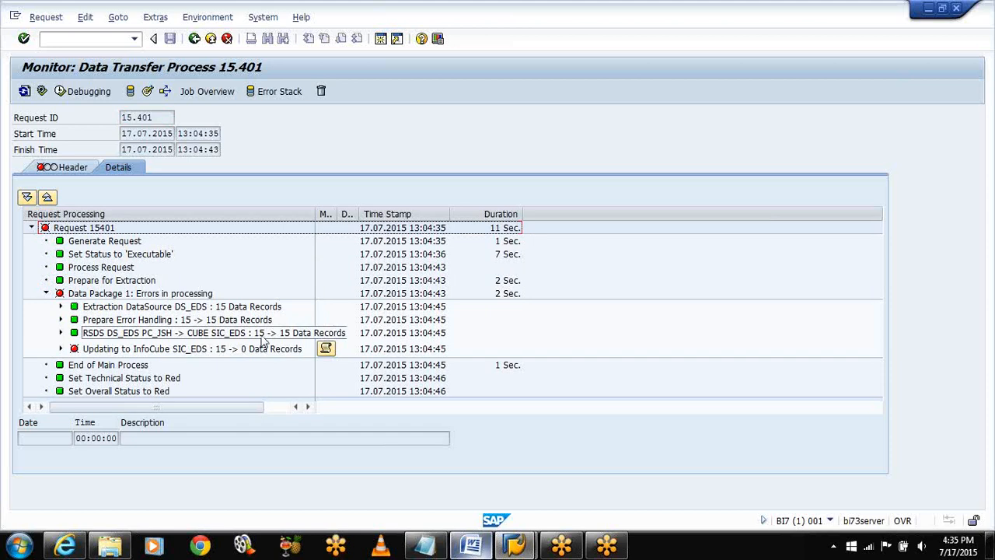
pyautogui.click(61, 348)
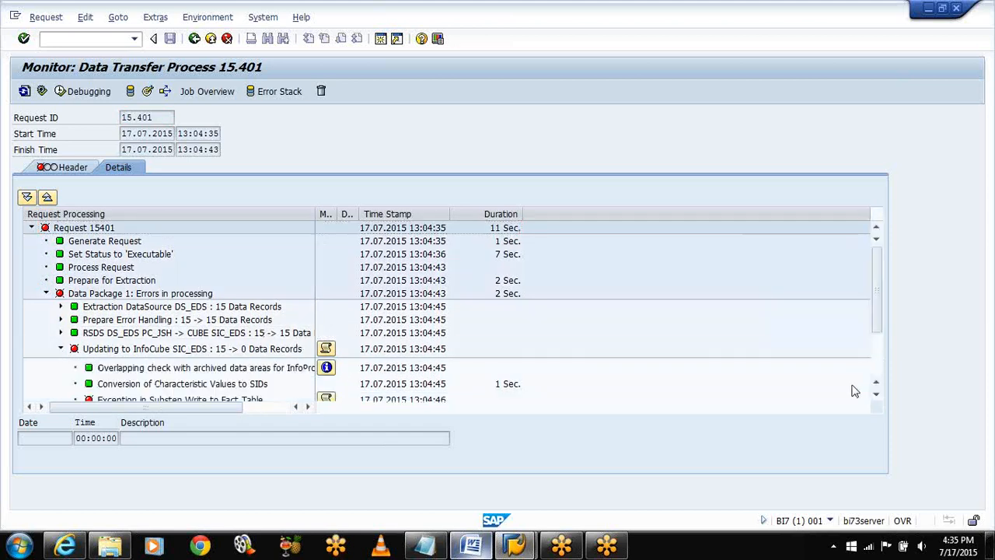
pyautogui.click(875, 374)
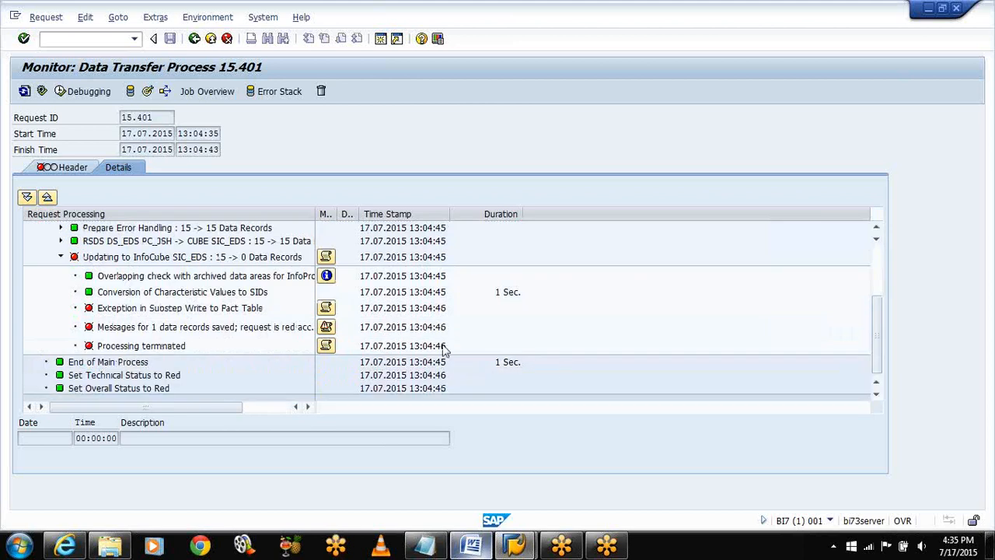
pyautogui.click(326, 327)
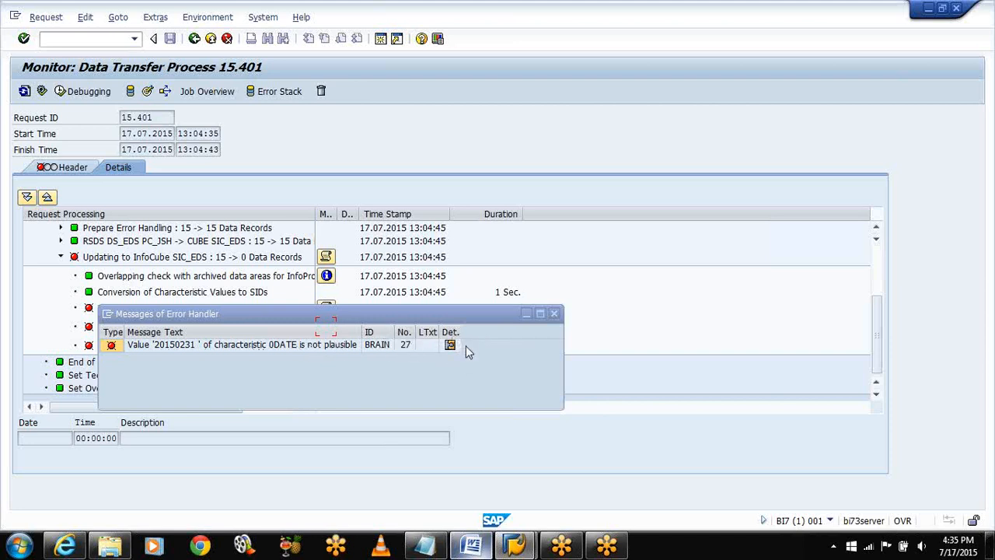
pyautogui.click(555, 314)
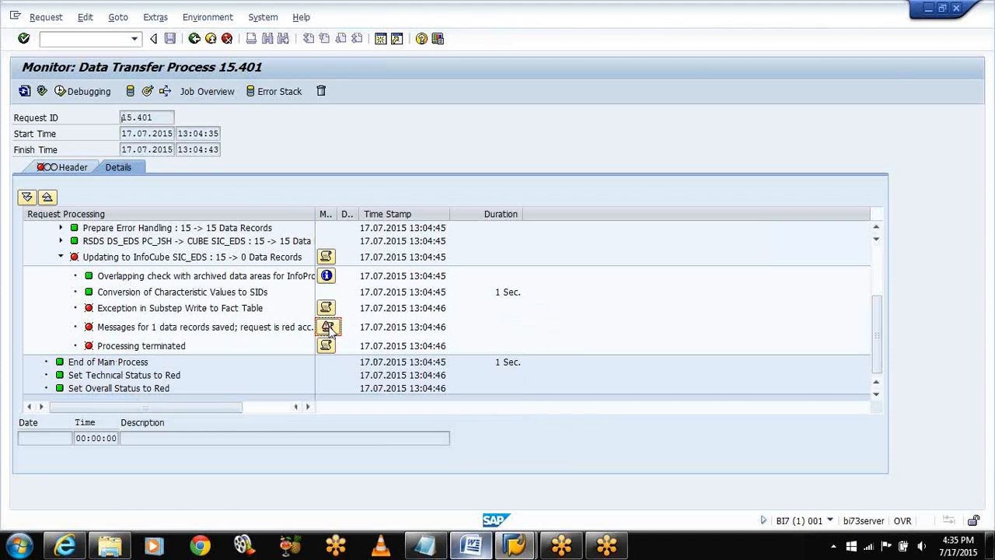
pyautogui.click(328, 327)
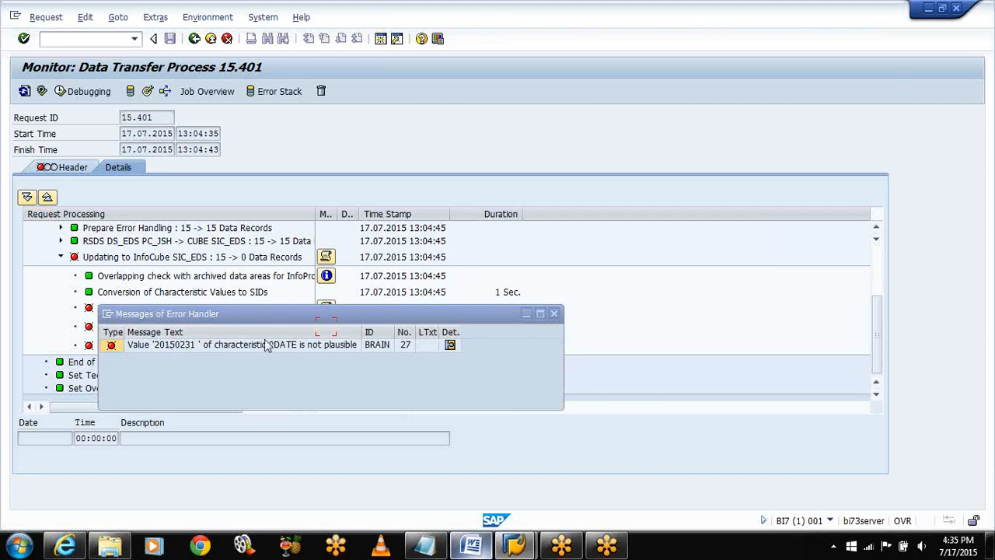
pyautogui.click(555, 314)
pyautogui.click(554, 314)
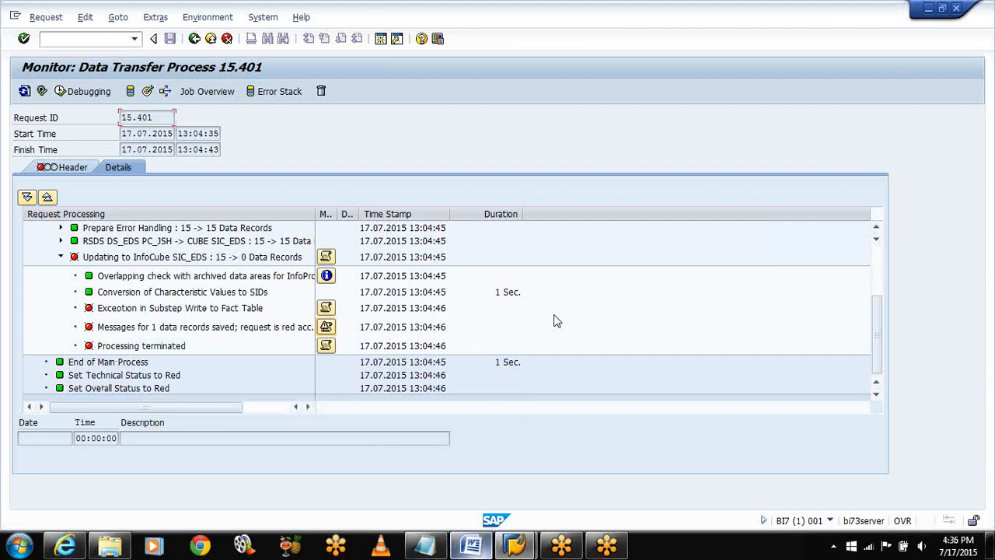
# - Try to open the error stack of request 15.401 and recheck the error handler messages
pyautogui.click(278, 97)
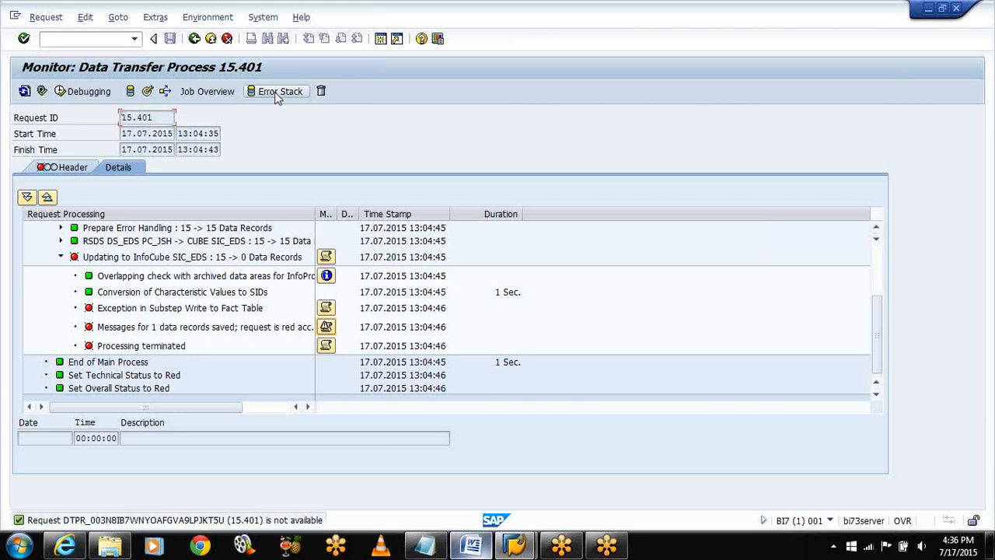
pyautogui.click(278, 97)
pyautogui.click(327, 327)
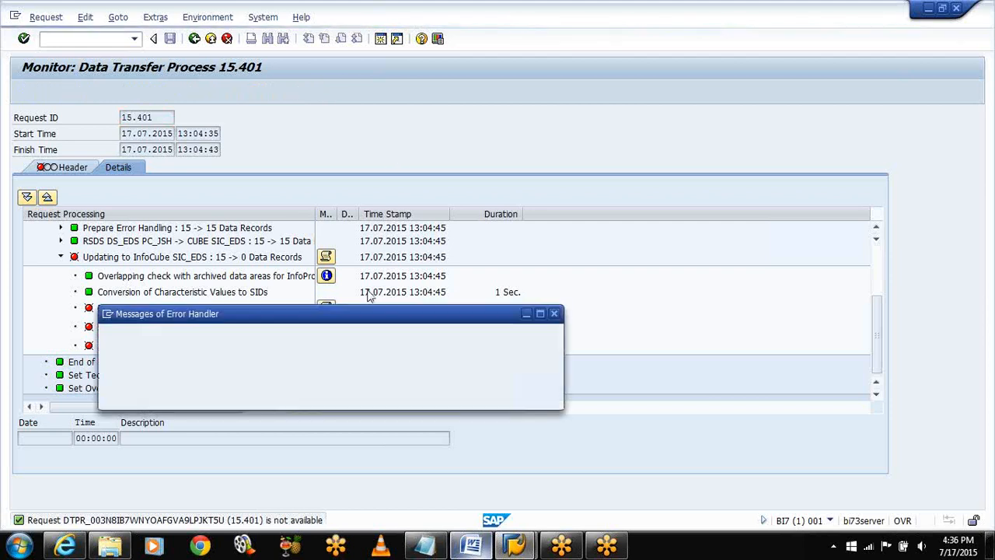
pyautogui.click(554, 314)
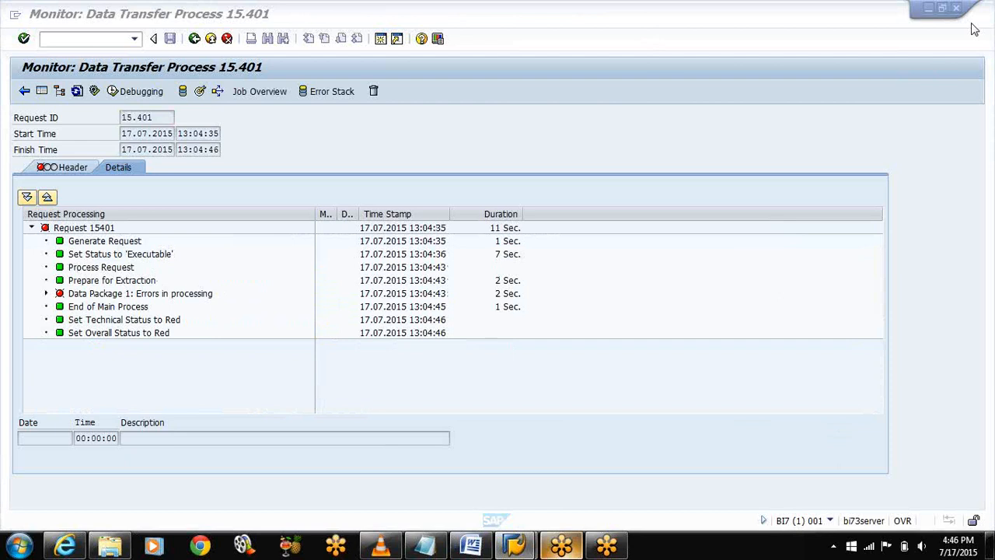
# - Display the error stack of request 15.404 for data package 000001, with up to 1000 records of all statuses
pyautogui.click(311, 96)
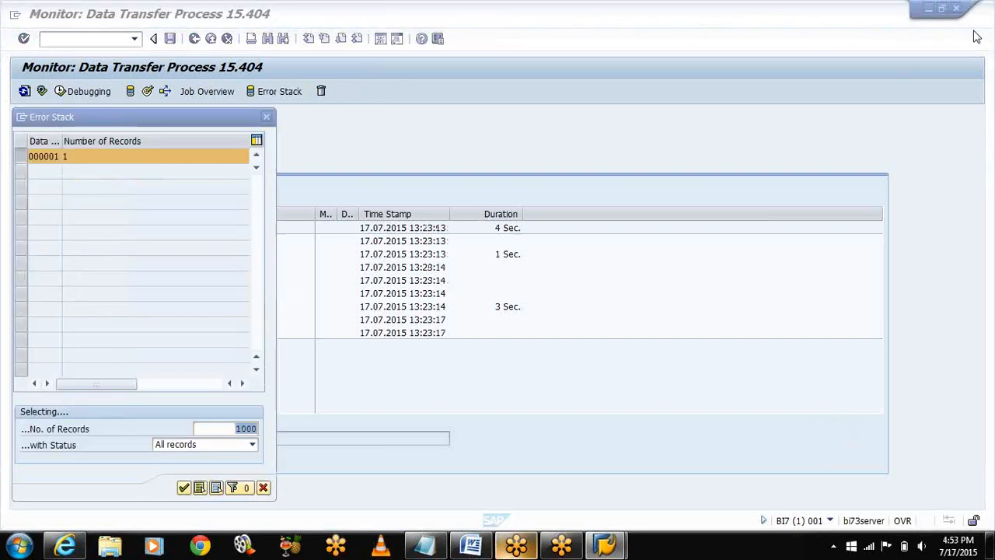
pyautogui.click(248, 100)
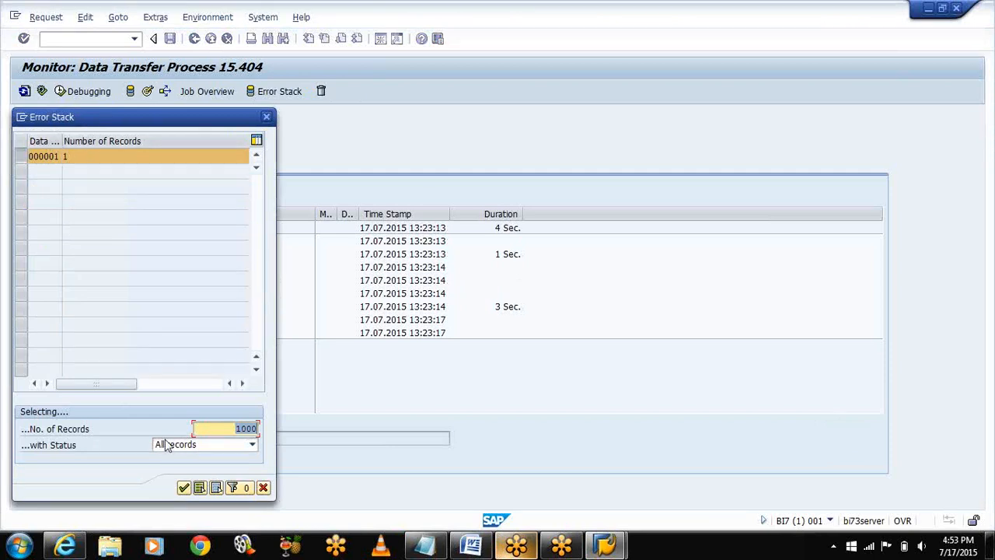
pyautogui.click(184, 487)
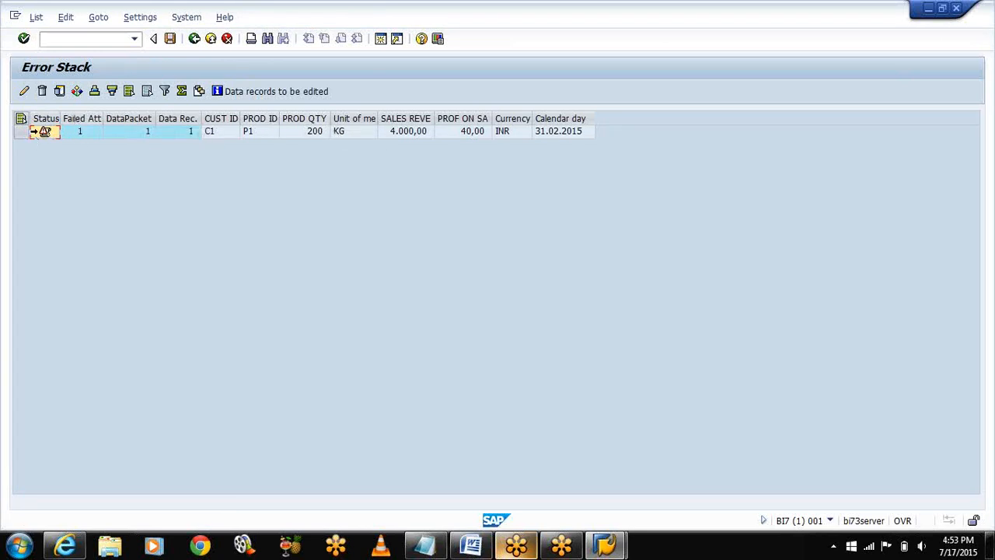
# - Read the messages for the error stack record and consult the Error Stack DTP diagram in the Word document
pyautogui.click(24, 130)
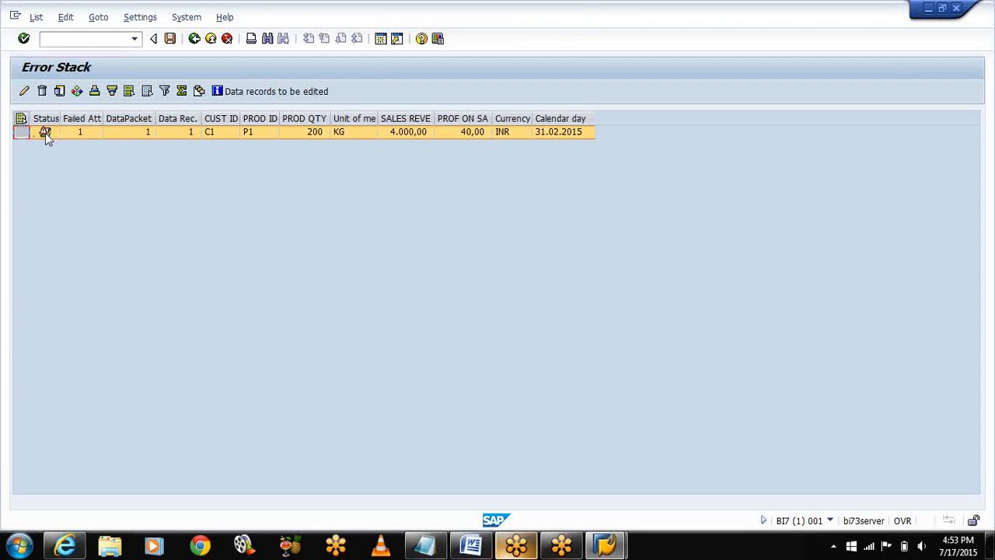
pyautogui.click(45, 134)
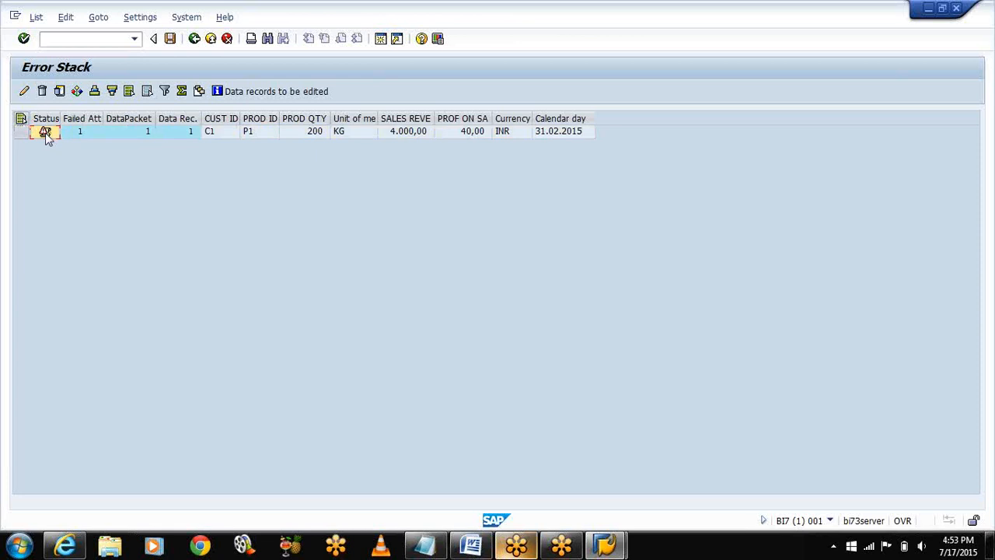
pyautogui.click(45, 134)
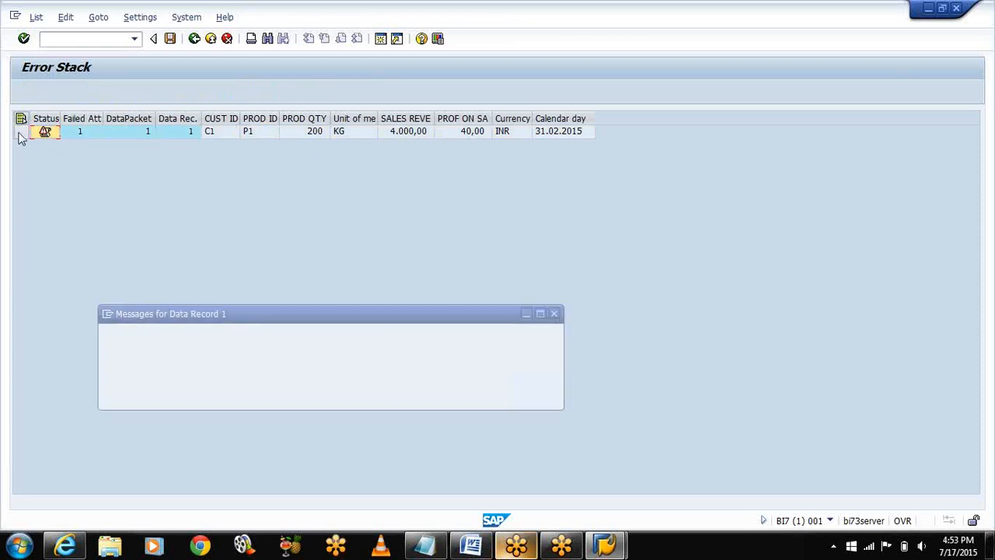
pyautogui.click(21, 134)
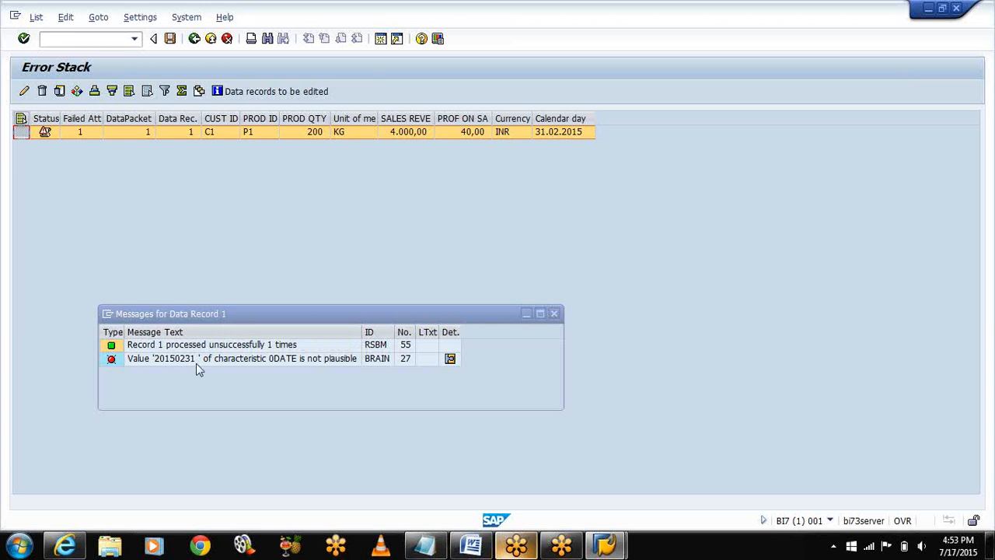
pyautogui.click(555, 314)
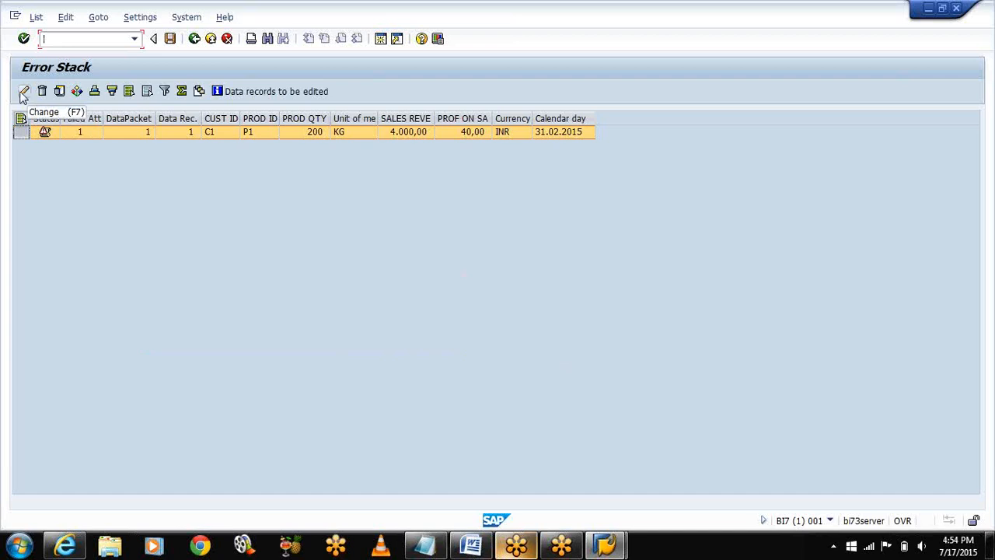
pyautogui.click(472, 546)
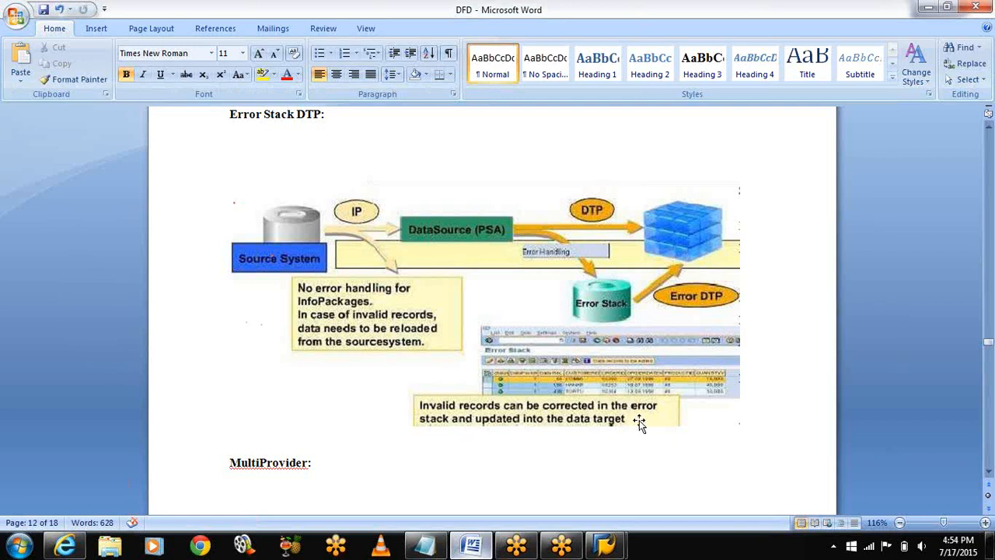
pyautogui.click(928, 7)
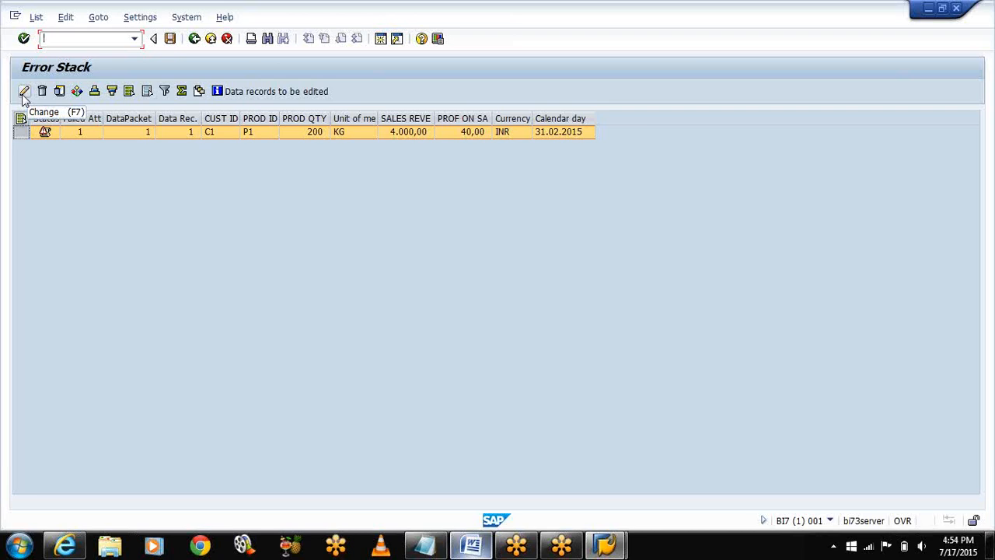
# - Change the error stack record's calendar day to 01.02.2015, save the data and return to the data transfer process
pyautogui.click(23, 92)
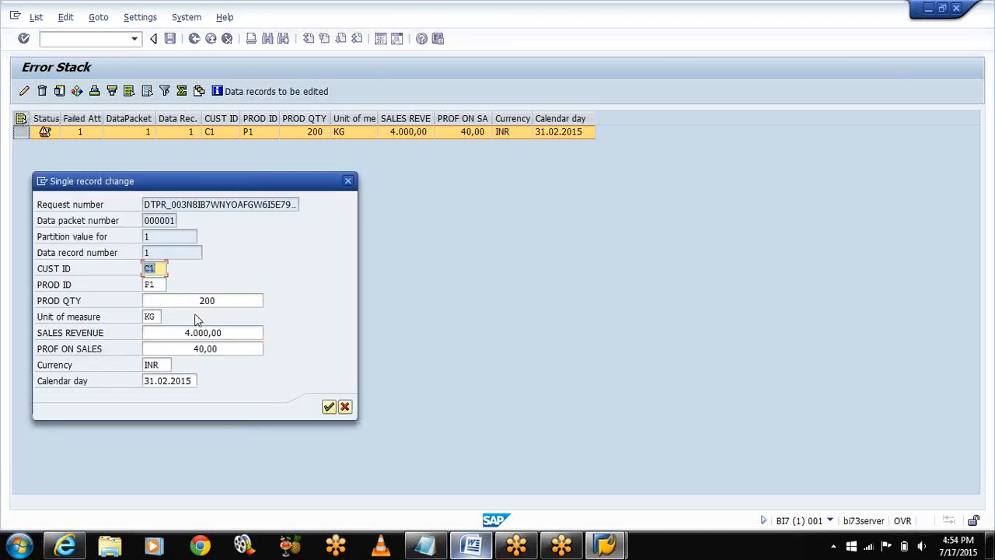
pyautogui.click(156, 382)
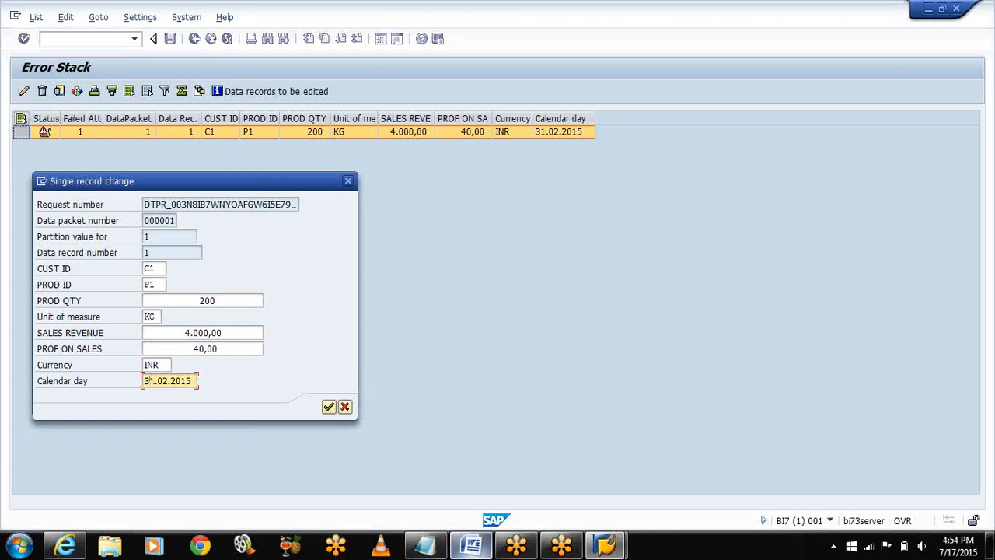
pyautogui.press('Delete')
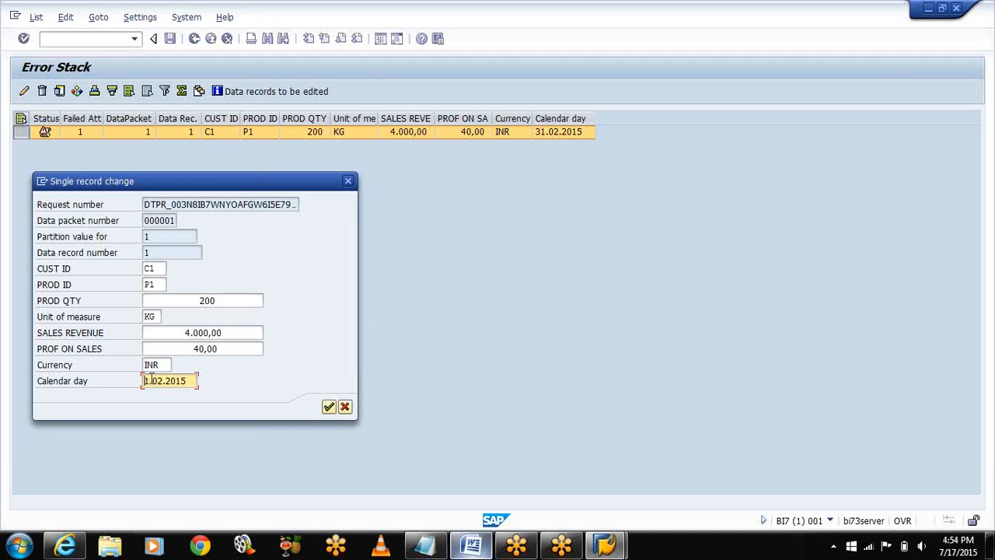
pyautogui.click(328, 408)
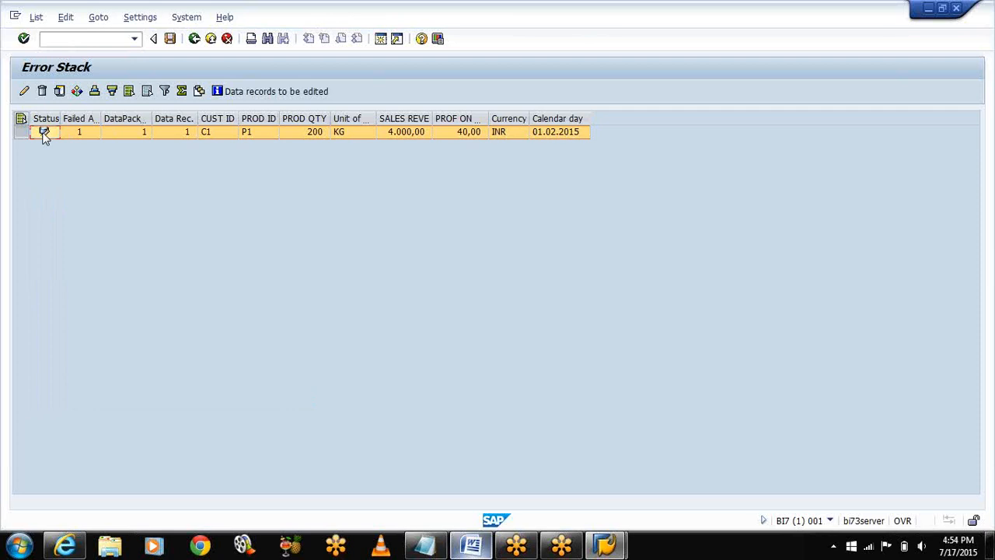
pyautogui.click(171, 40)
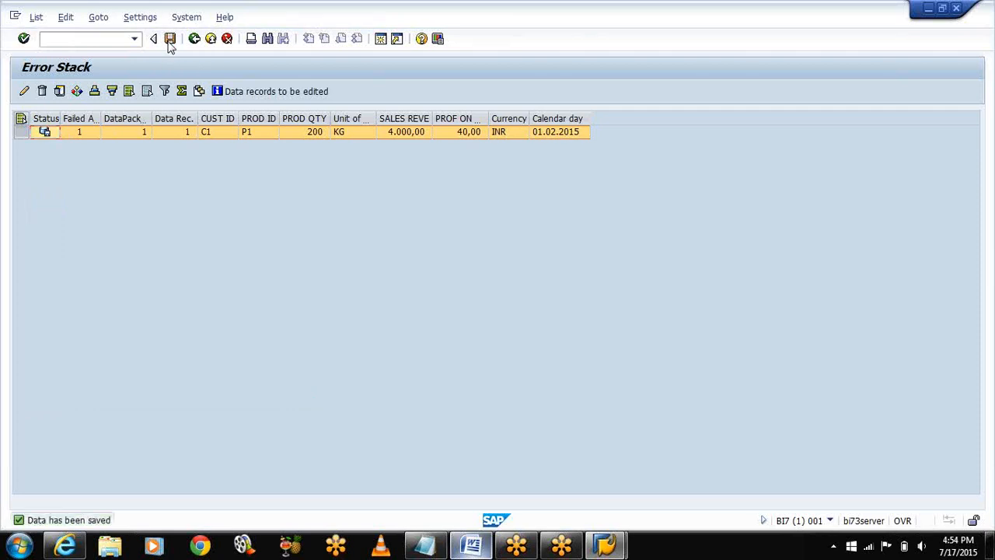
pyautogui.click(195, 41)
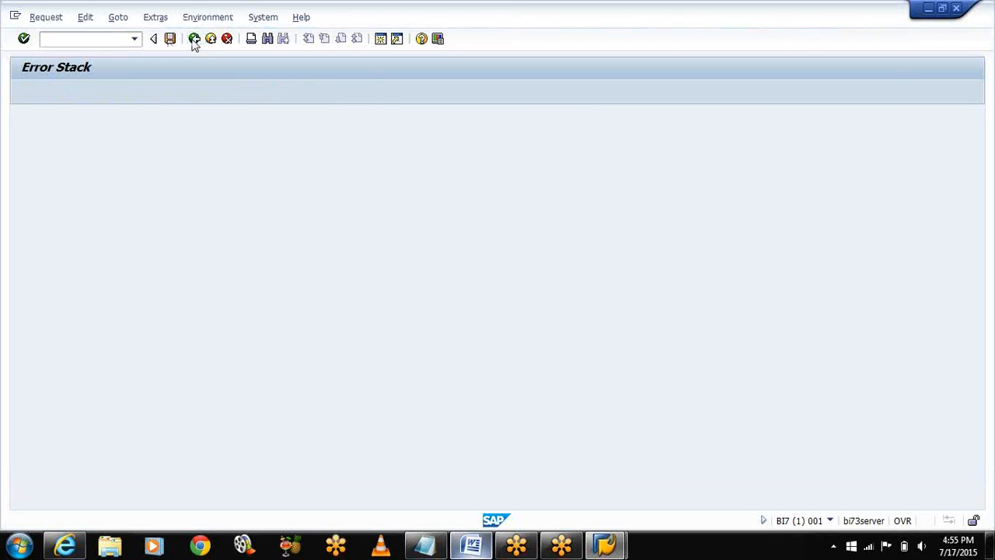
pyautogui.click(194, 41)
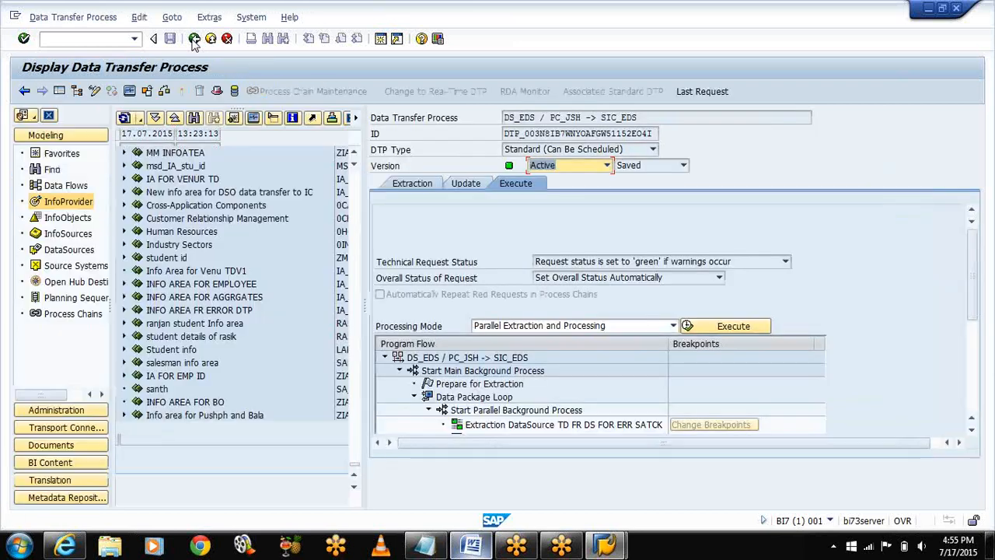
# - Manage the STD INFOCUBE FOR ERROR InfoCube and delete request 15403 from it
pyautogui.click(207, 441)
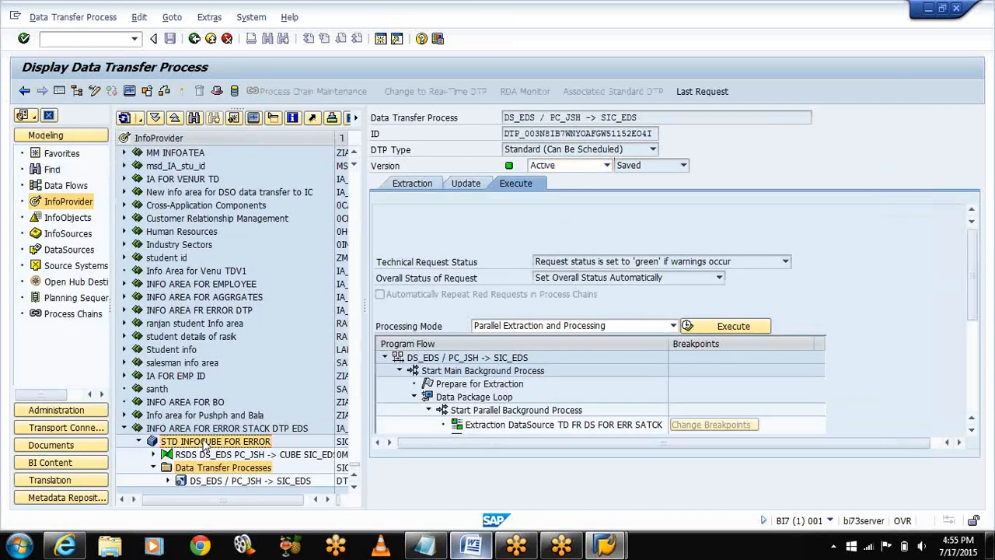
pyautogui.rightClick(205, 443)
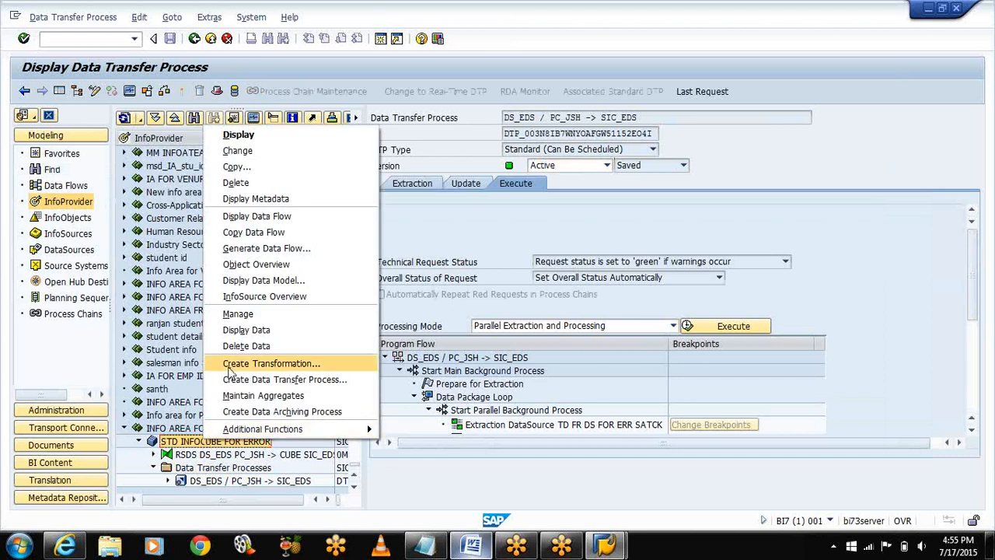
pyautogui.click(257, 312)
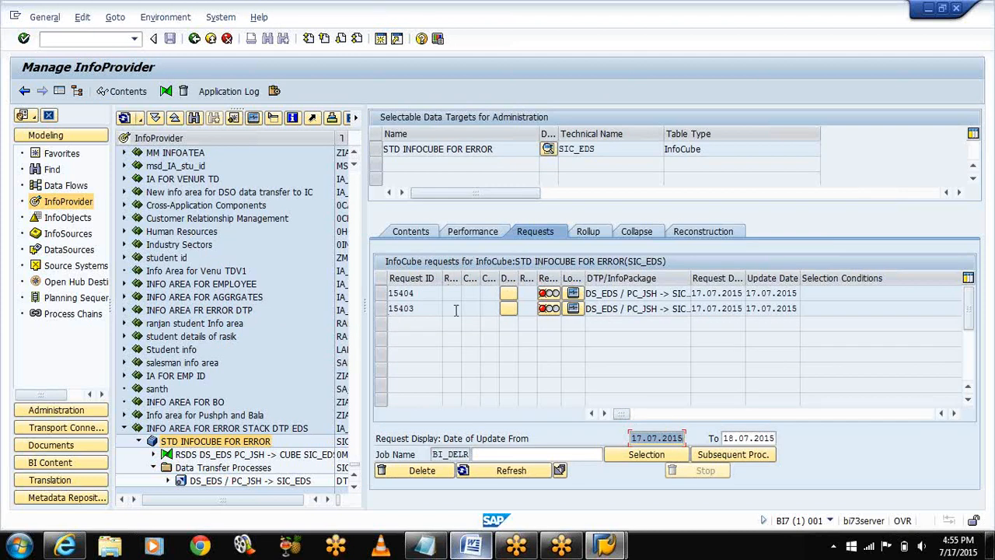
pyautogui.click(655, 414)
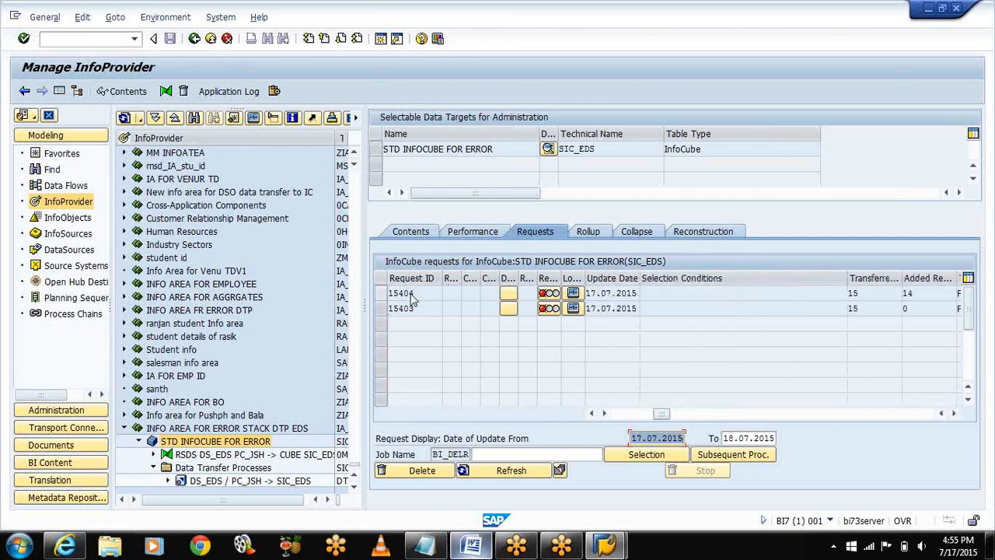
pyautogui.click(380, 308)
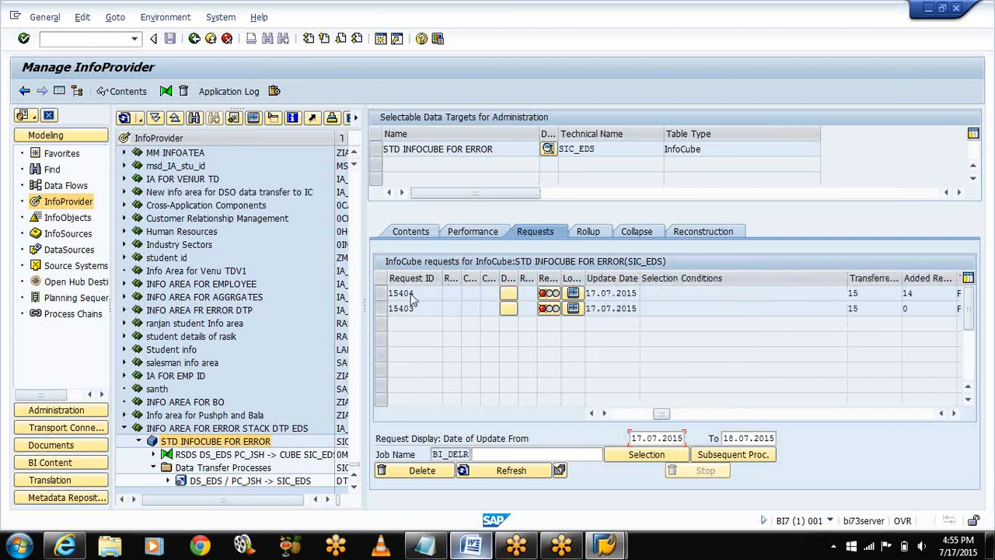
pyautogui.click(397, 469)
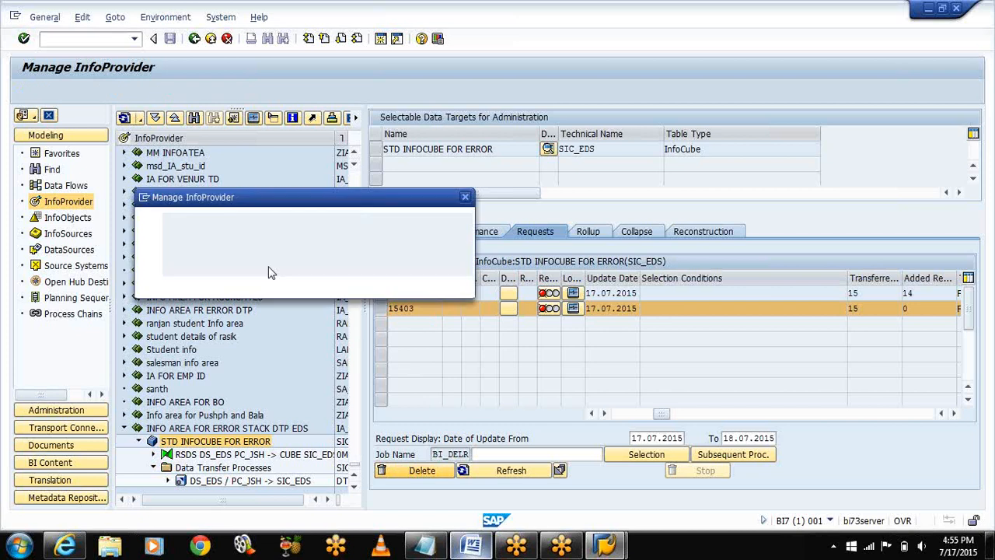
pyautogui.click(219, 287)
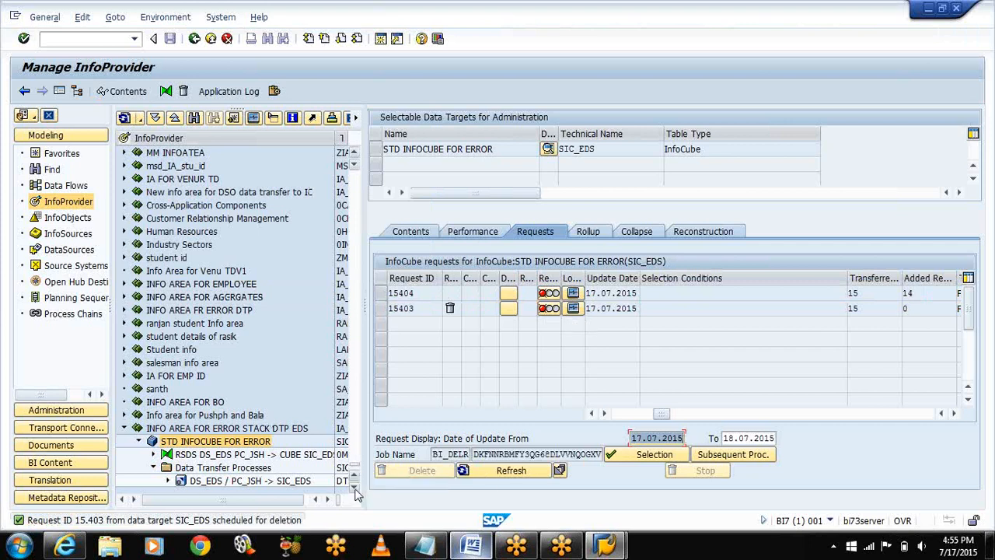
# - Create an error DTP from the update settings of DS_EDS / PC_JSH -> SIC_EDS and refresh the InfoProvider tree
pyautogui.click(234, 482)
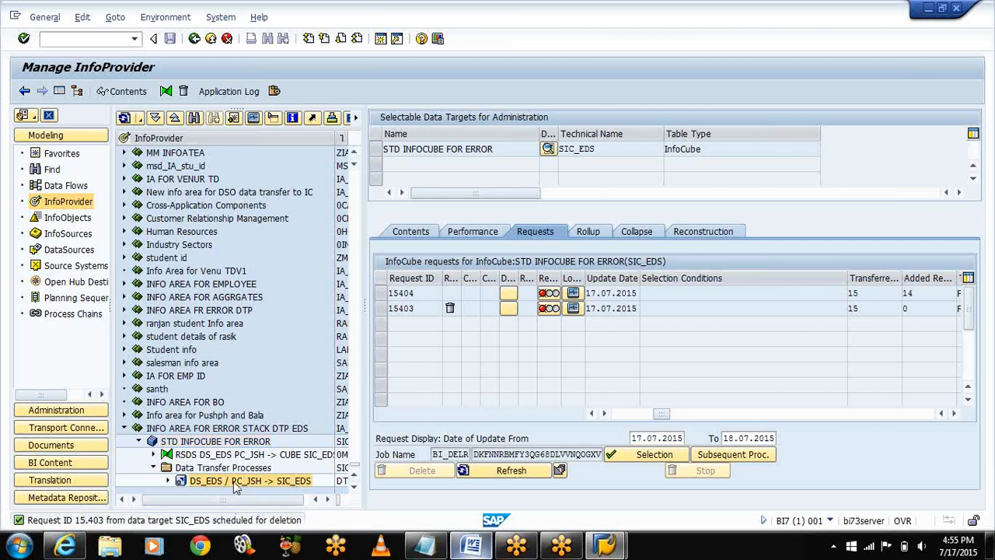
pyautogui.doubleClick(236, 482)
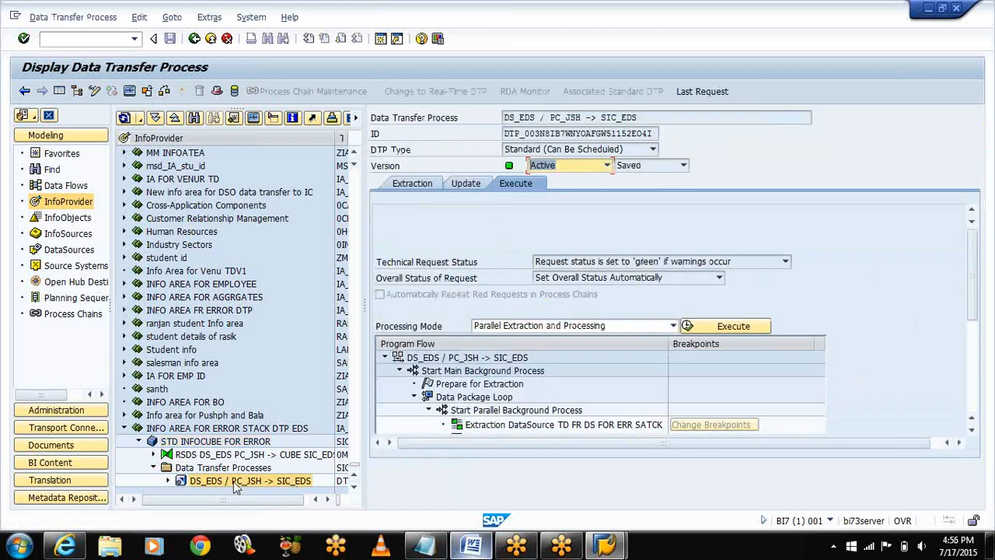
pyautogui.click(465, 184)
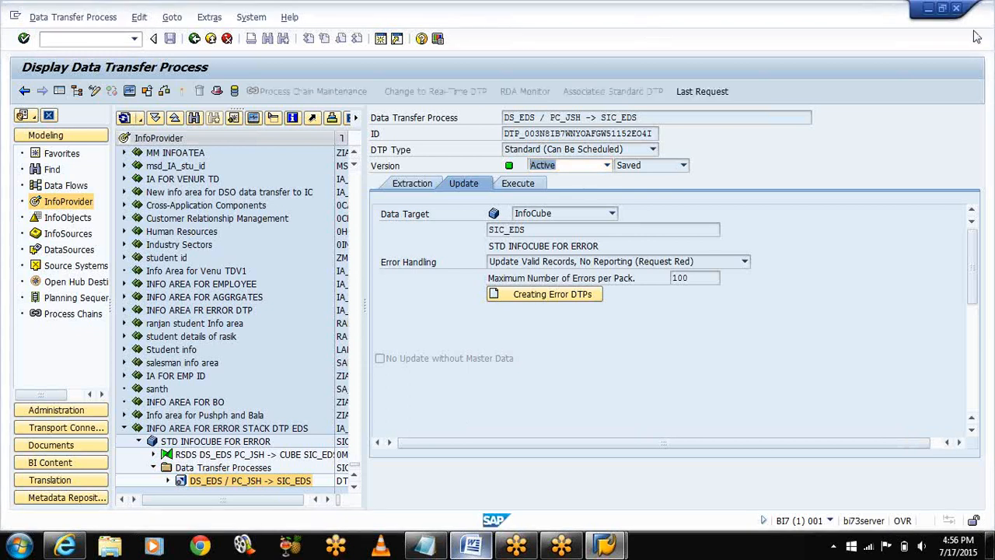
pyautogui.click(531, 295)
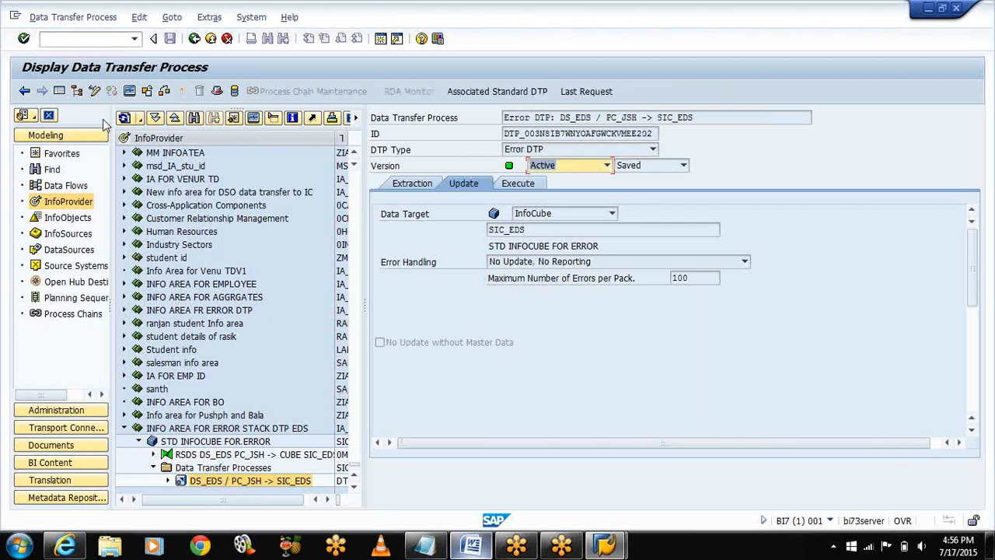
pyautogui.click(140, 121)
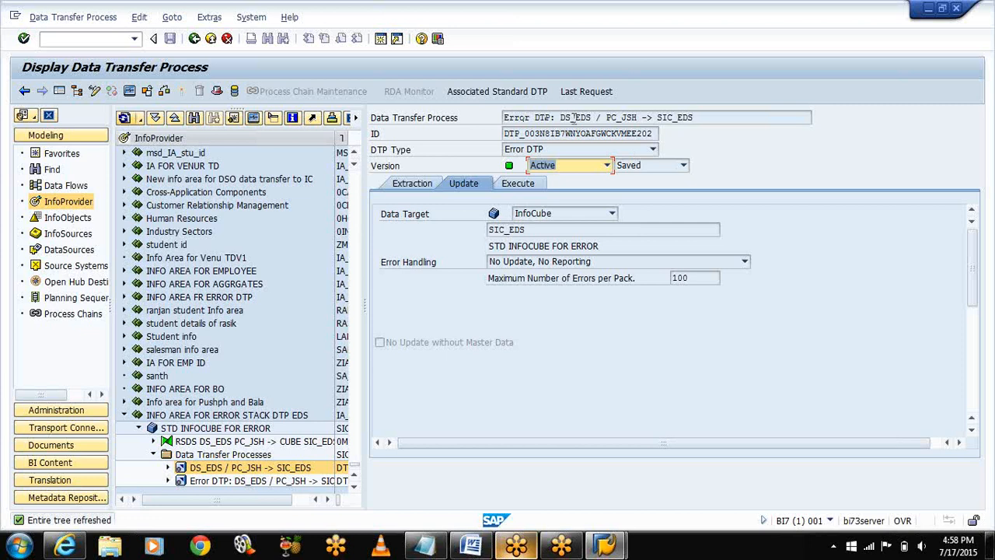
# - Execute the error DTP, display its request monitor and examine Data Package 1 down to the InfoCube SIC_EDS update
pyautogui.click(514, 189)
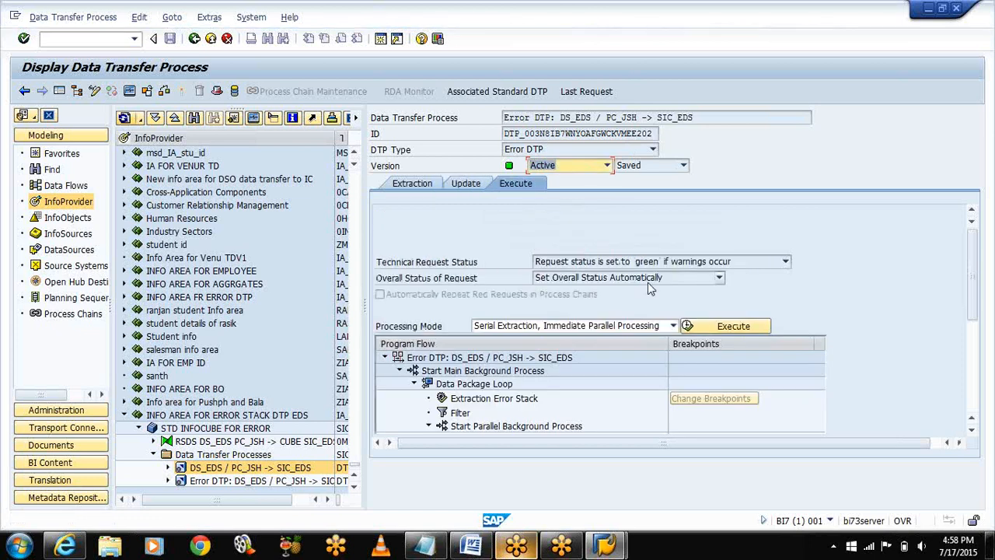
pyautogui.click(704, 329)
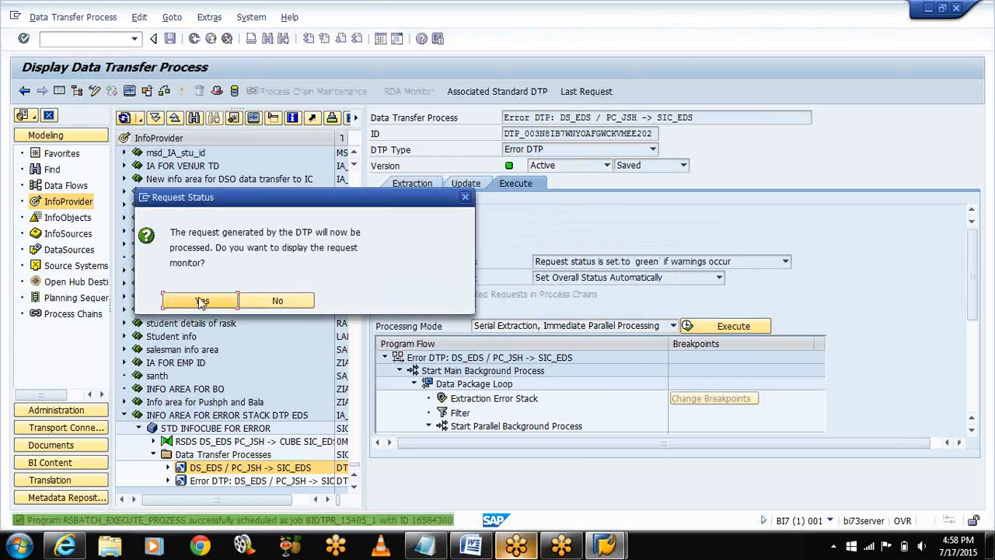
pyautogui.click(201, 301)
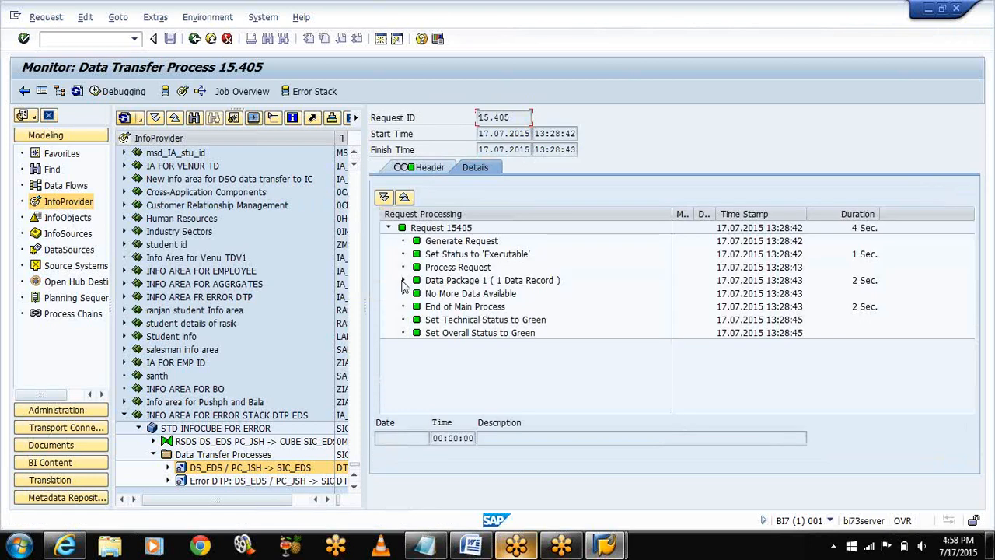
pyautogui.click(402, 281)
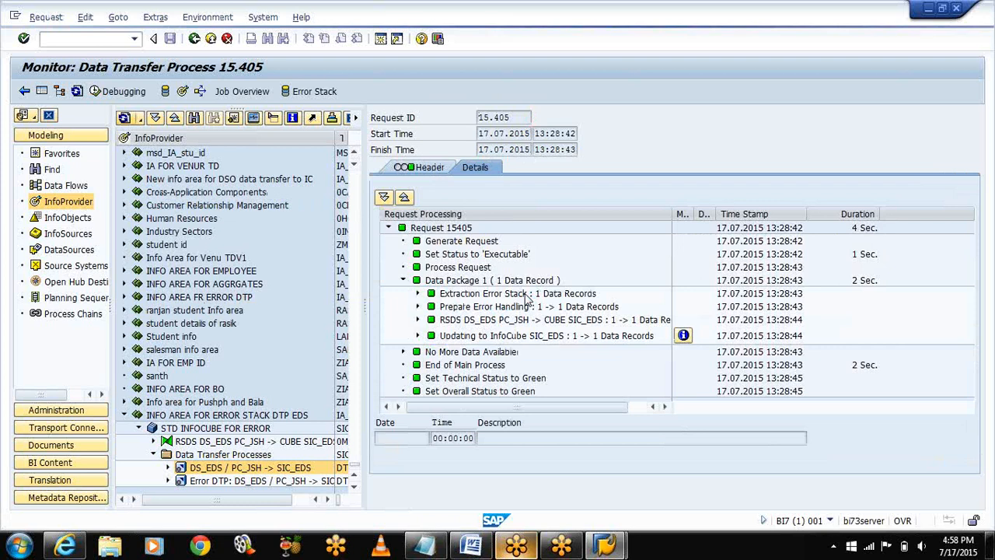
pyautogui.click(418, 335)
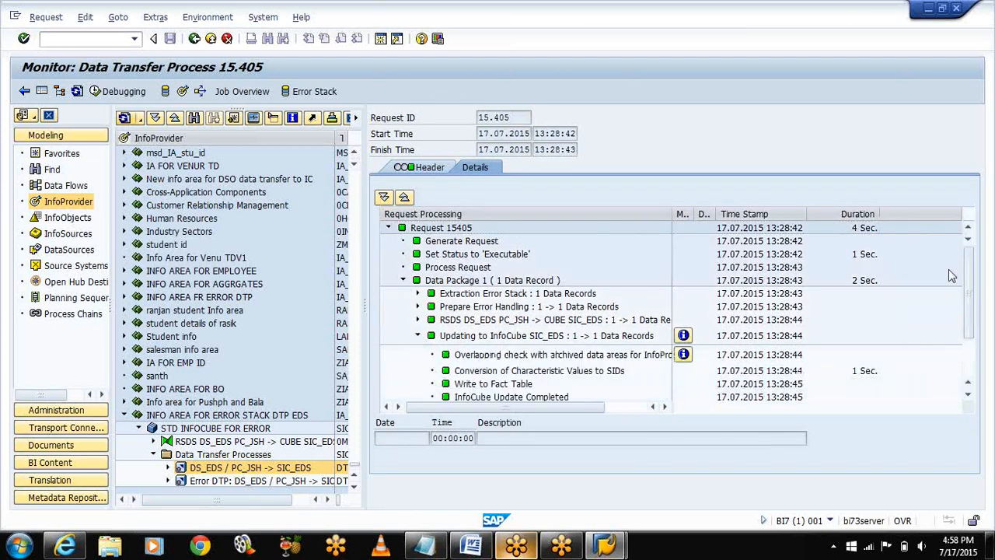
pyautogui.scroll(-2, 561, 343)
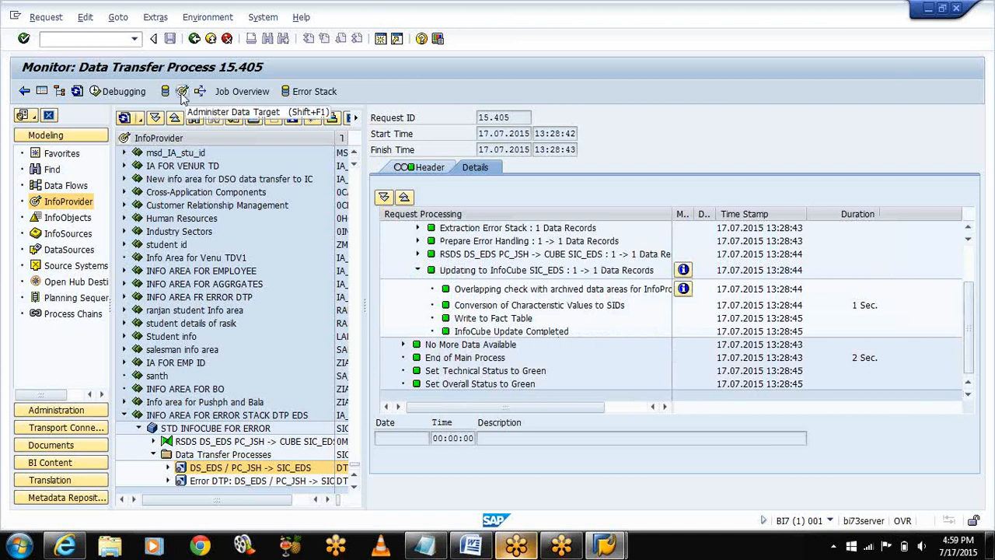
# - Administer the data target from the request monitor and set the overall status of request 15404 to Status OK
pyautogui.click(233, 429)
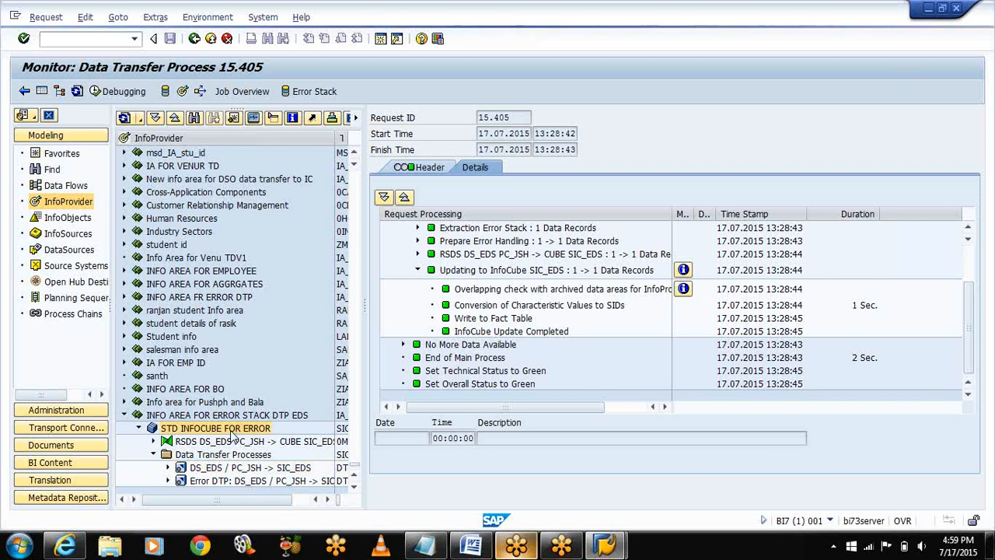
pyautogui.rightClick(233, 435)
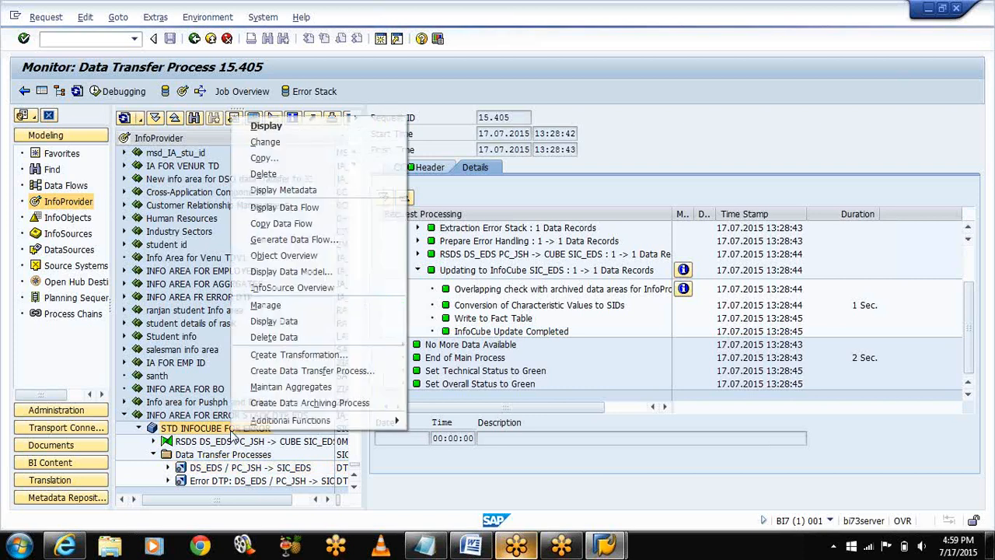
pyautogui.click(184, 91)
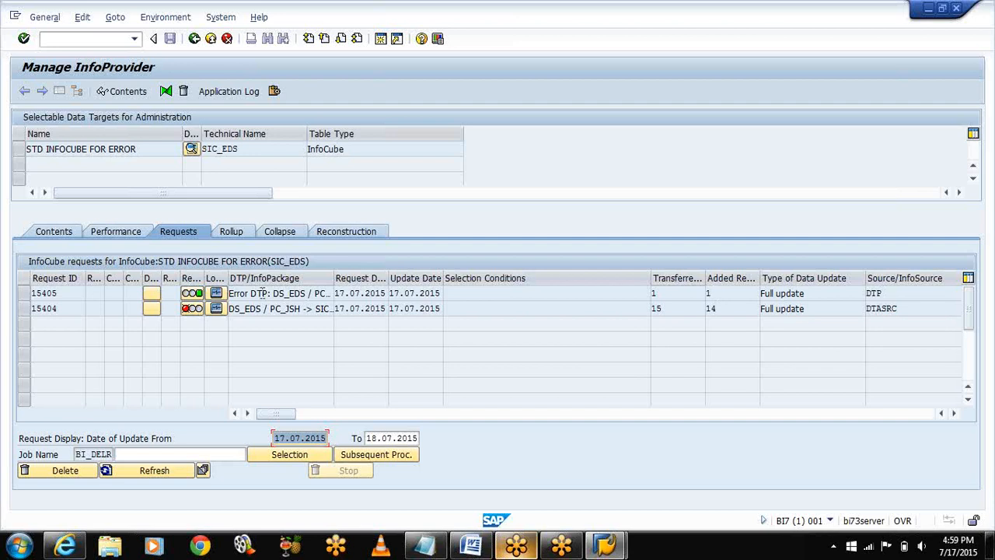
pyautogui.rightClick(195, 311)
pyautogui.click(187, 317)
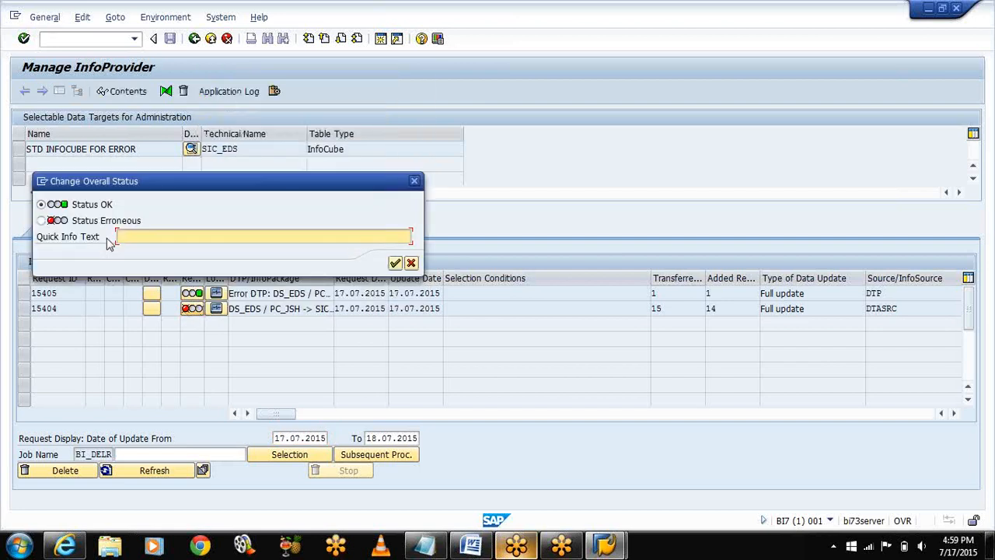
pyautogui.click(394, 262)
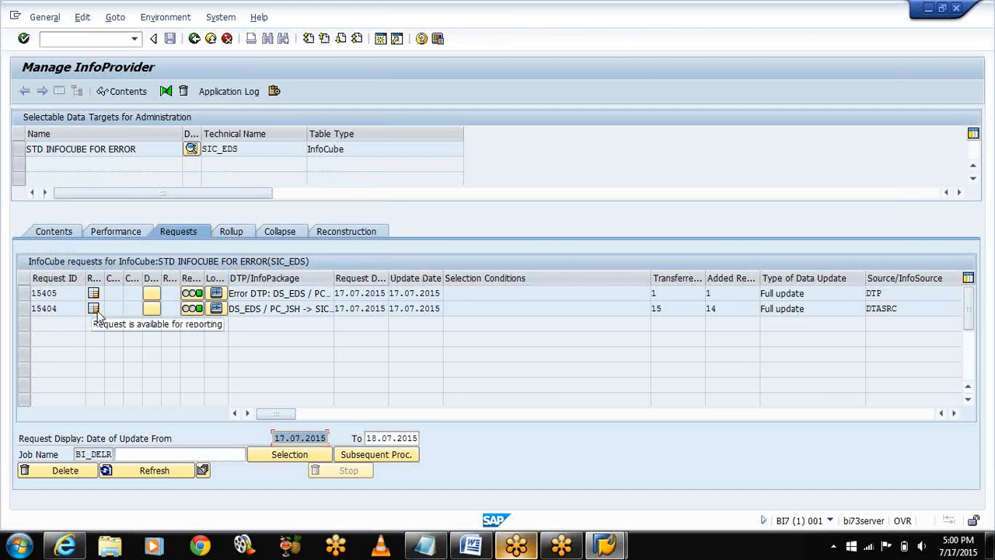
# - Select request 15405 and the STD INFOCUBE FOR ERROR data target, and open the InfoCube contents selection
pyautogui.click(24, 294)
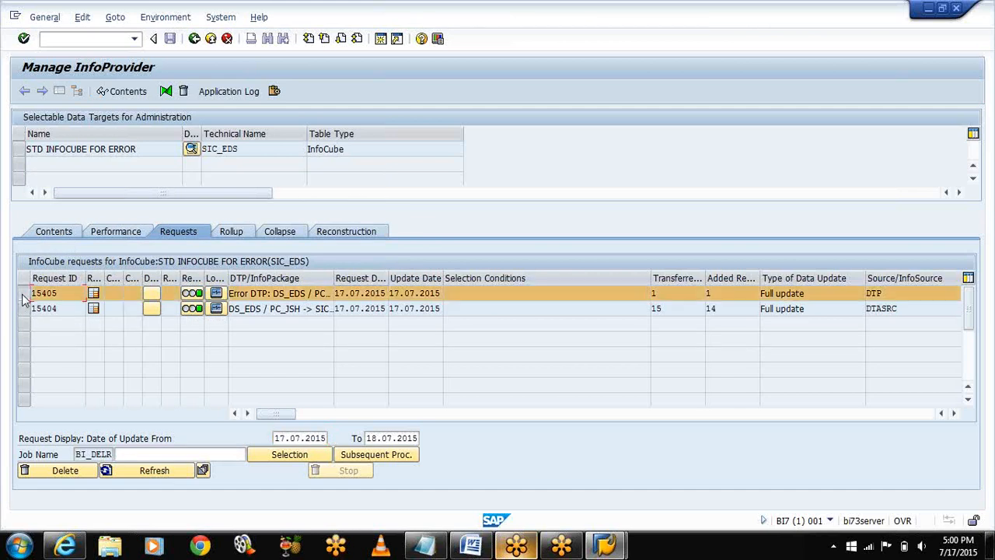
pyautogui.click(20, 150)
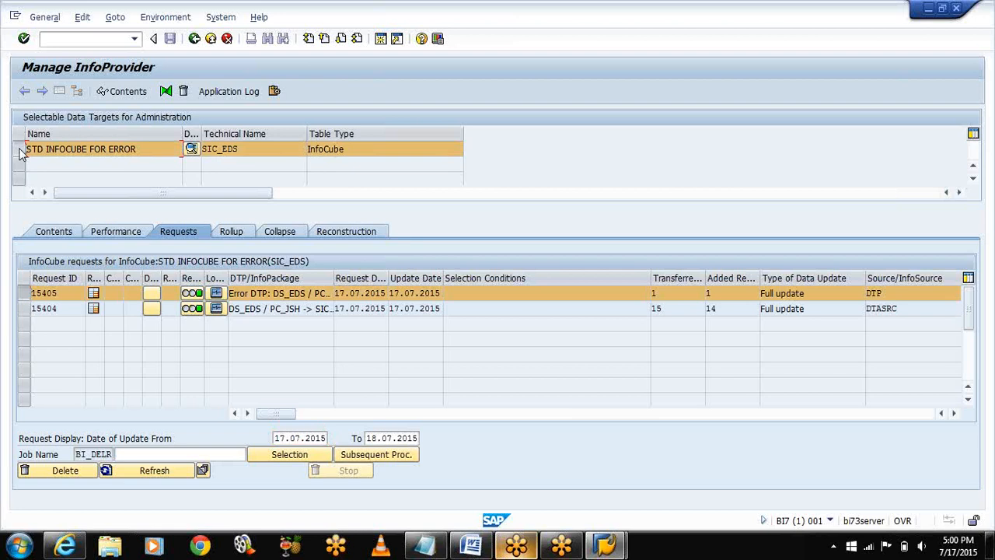
pyautogui.click(122, 91)
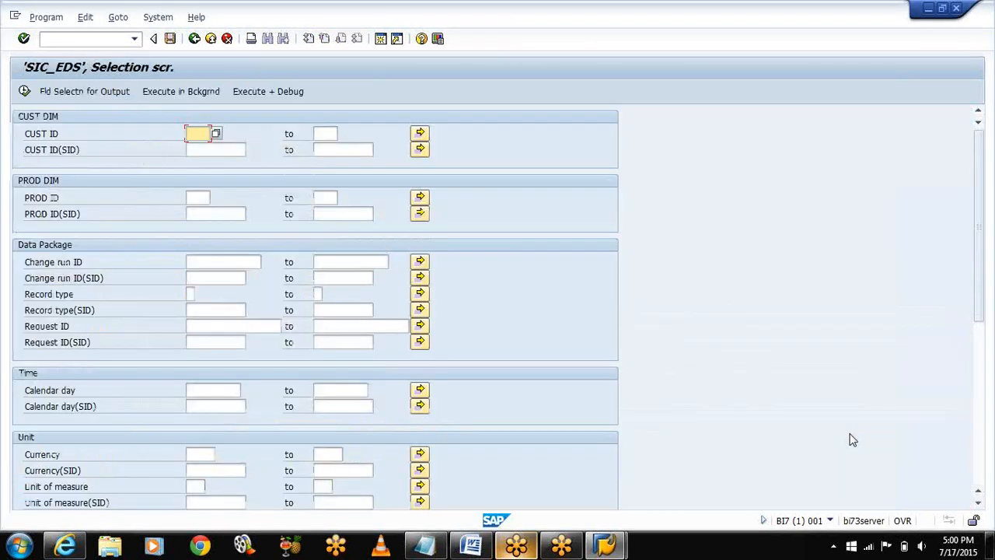
# - Choose CUST ID, PROD ID, Calendar day, Request ID, Currency and Unit of measure as output fields and list the InfoCube contents
pyautogui.click(89, 91)
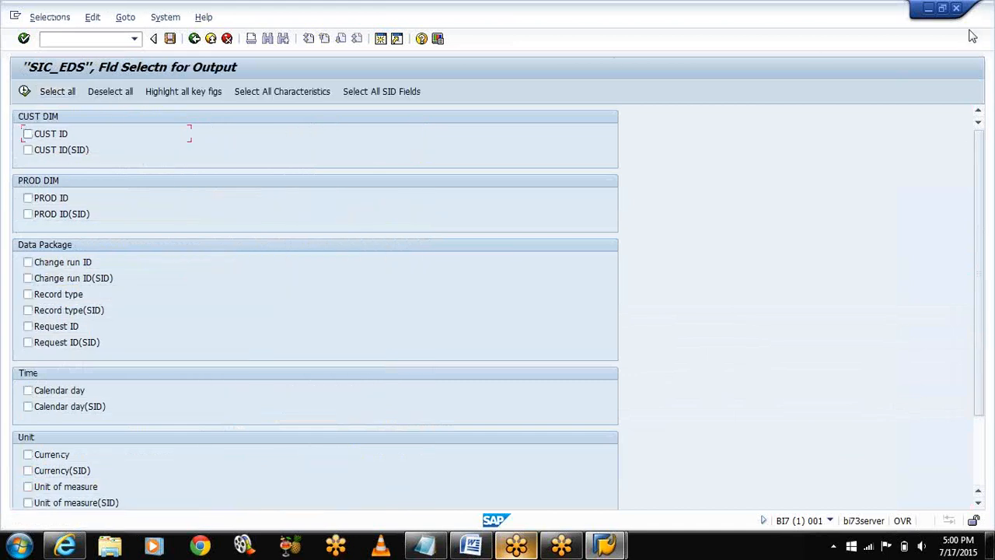
pyautogui.click(27, 134)
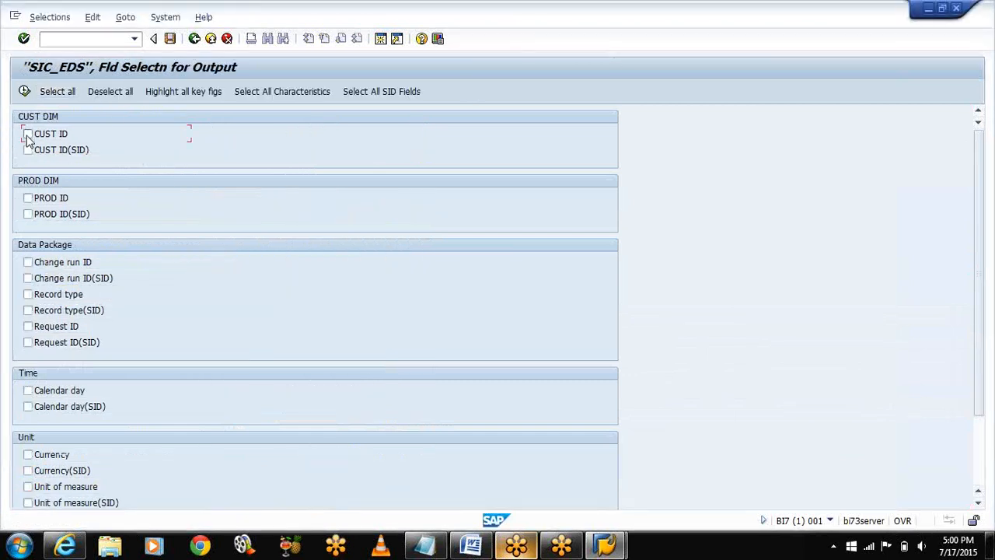
pyautogui.click(28, 199)
pyautogui.click(28, 391)
pyautogui.click(28, 327)
pyautogui.click(29, 455)
pyautogui.click(28, 488)
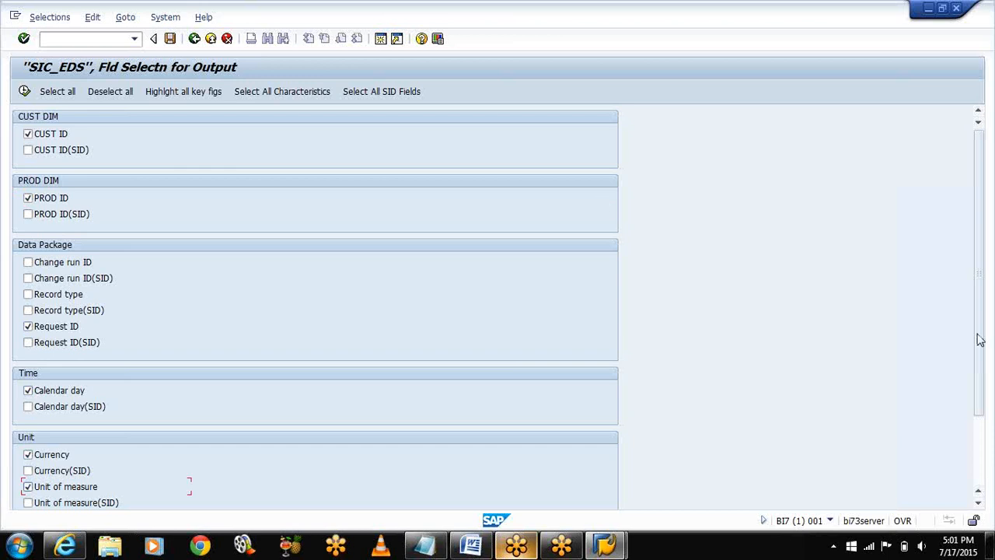
pyautogui.click(981, 453)
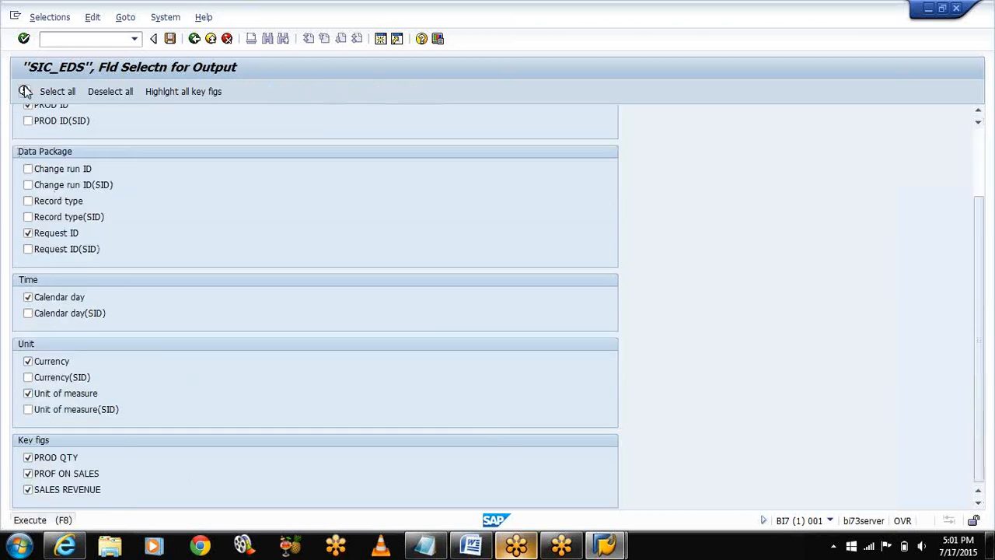
pyautogui.click(25, 91)
pyautogui.click(25, 91)
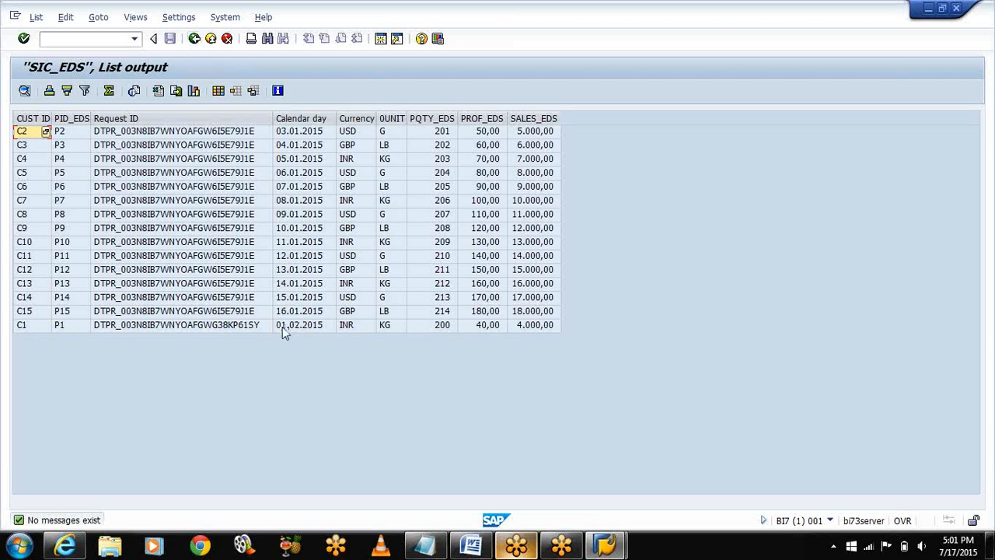
# - Return to the InfoProvider administration, select only request 15404 and reopen the contents selection of STD INFOCUBE FOR ERROR
pyautogui.click(194, 42)
pyautogui.click(193, 40)
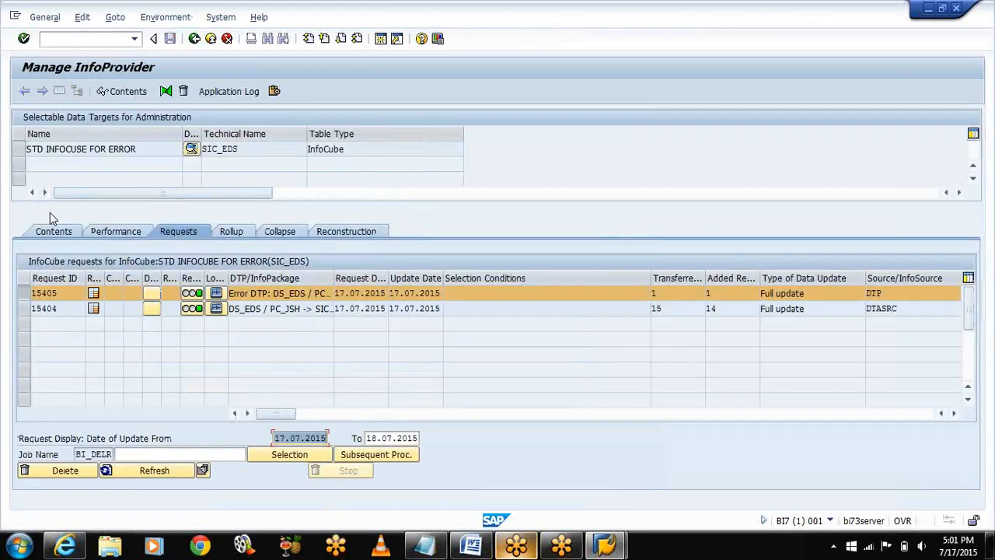
pyautogui.keyDown('ctrl'); pyautogui.click(23, 310); pyautogui.keyUp('ctrl')
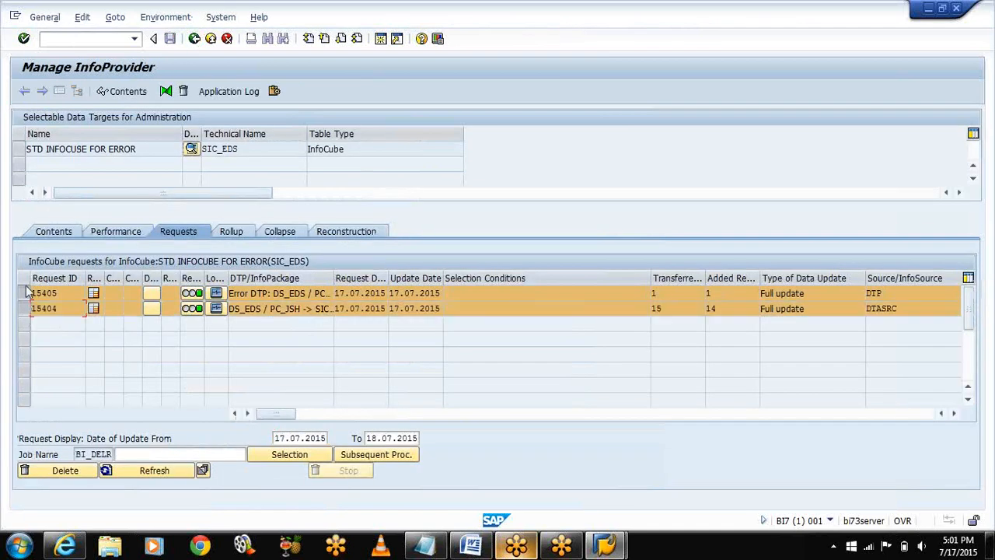
pyautogui.keyDown('ctrl'); pyautogui.click(23, 294); pyautogui.keyUp('ctrl')
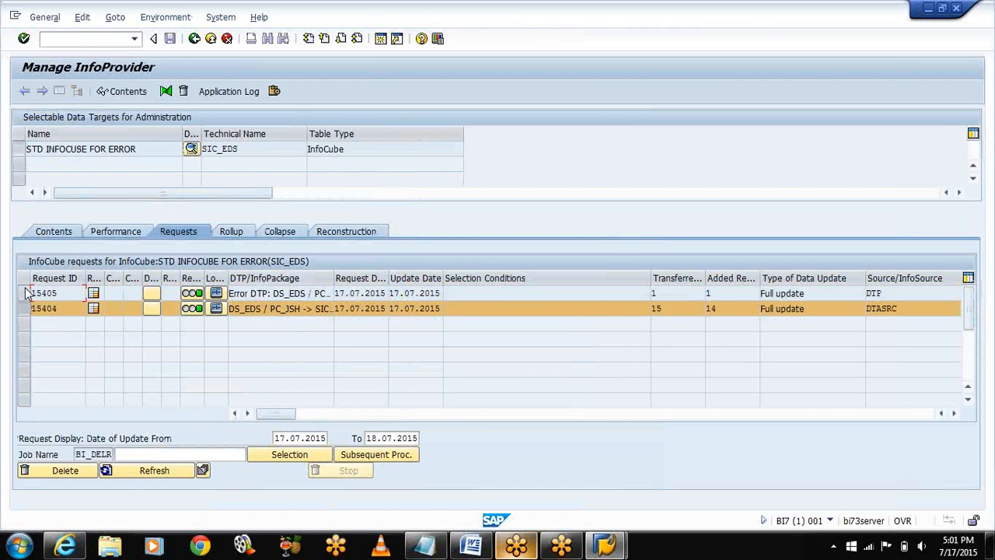
pyautogui.click(19, 148)
pyautogui.click(116, 92)
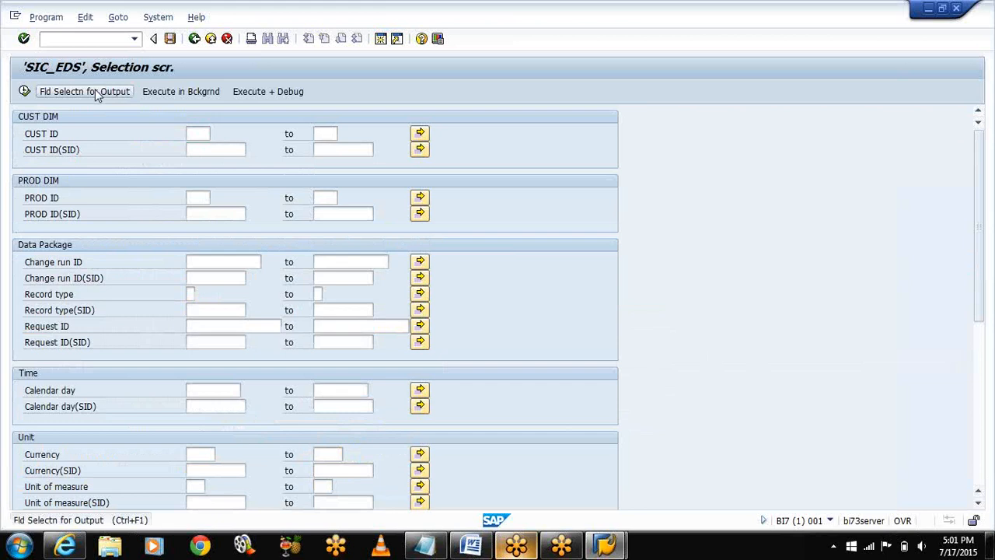
# - Output CUST ID, PROD ID, Request ID, Calendar day, Currency and Unit of measure again and display the resulting SIC_EDS record list
pyautogui.click(95, 91)
pyautogui.click(28, 133)
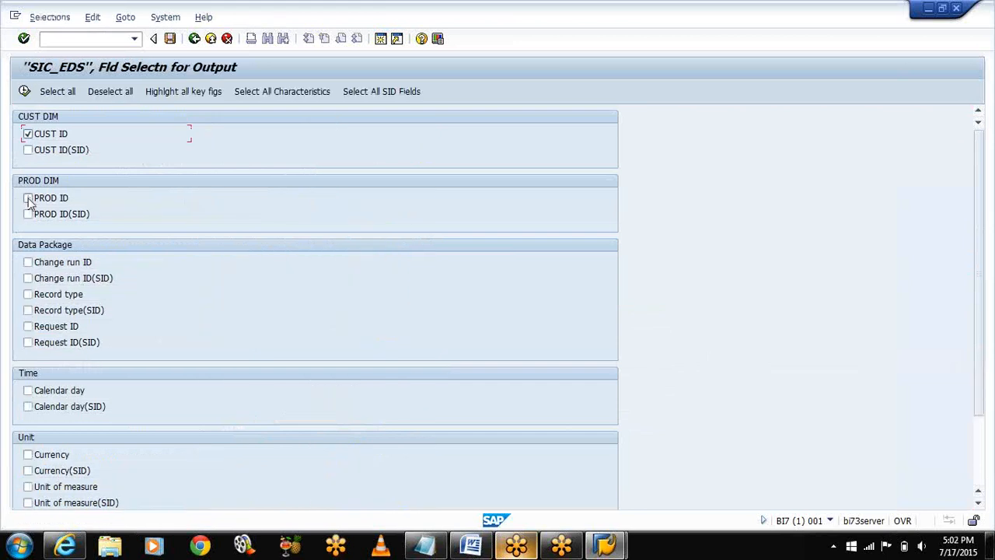
pyautogui.click(28, 198)
pyautogui.click(28, 327)
pyautogui.click(29, 456)
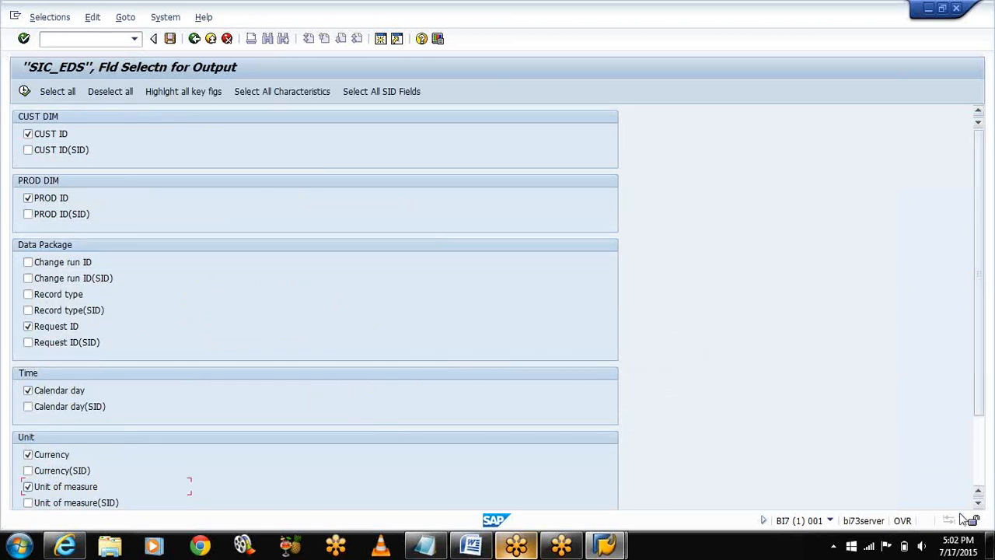
pyautogui.click(978, 480)
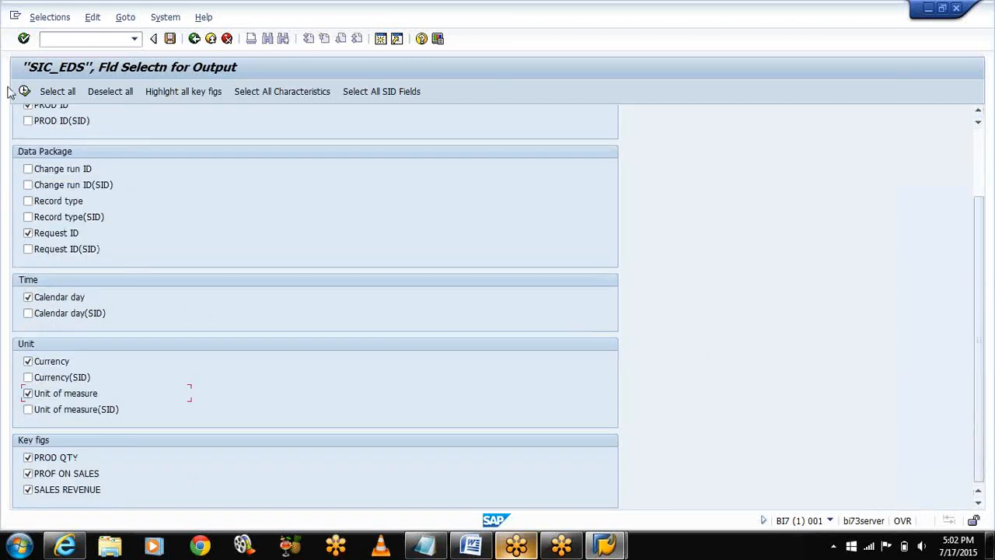
pyautogui.click(24, 92)
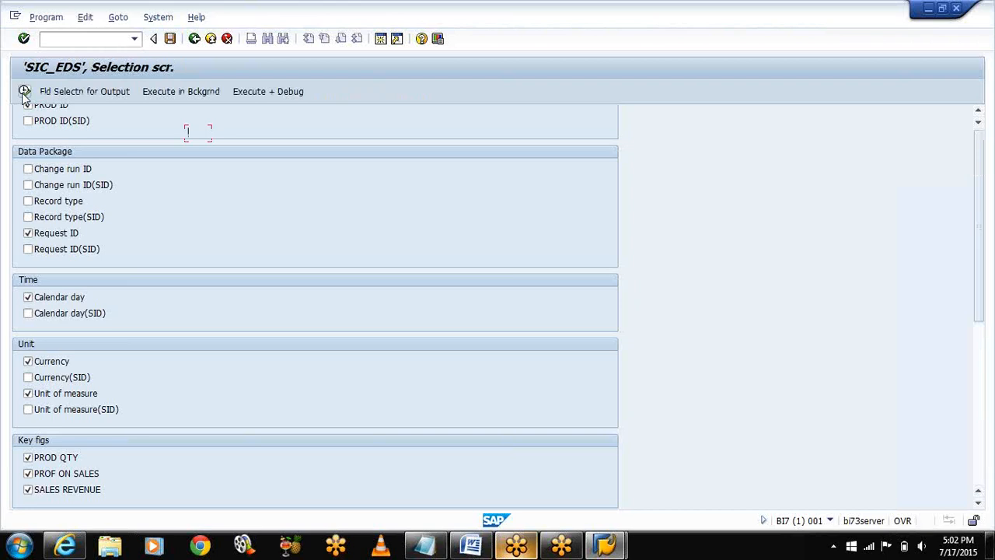
pyautogui.click(24, 91)
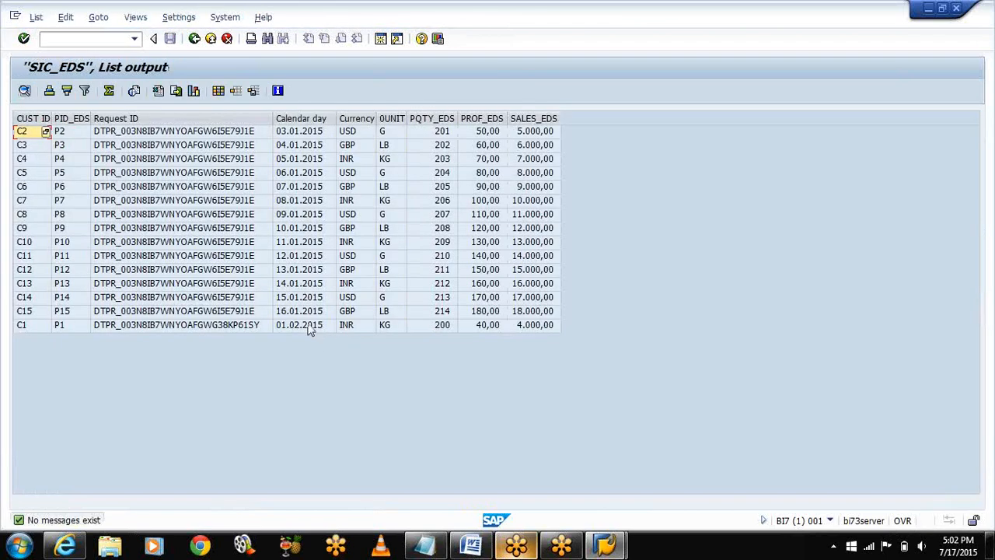
# - Return to the SIC_EDS selection, keep the chosen output fields, enable Display SQL query and Display execution plan, and execute it
pyautogui.click(195, 38)
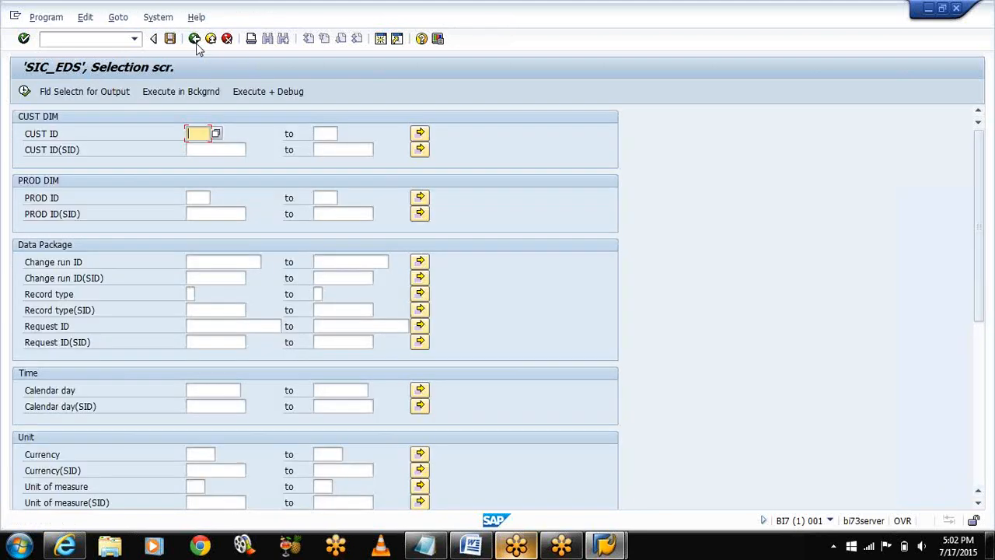
pyautogui.click(105, 93)
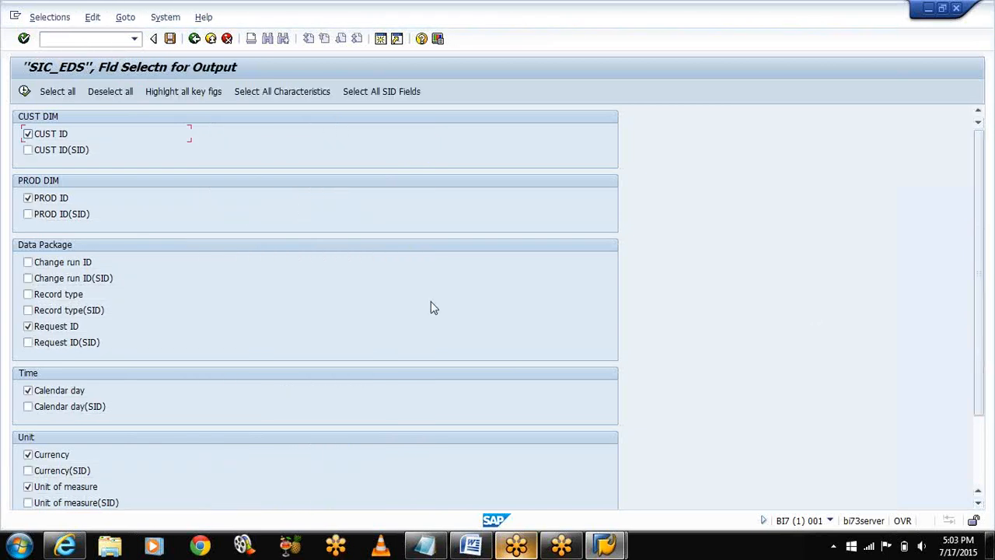
pyautogui.click(24, 91)
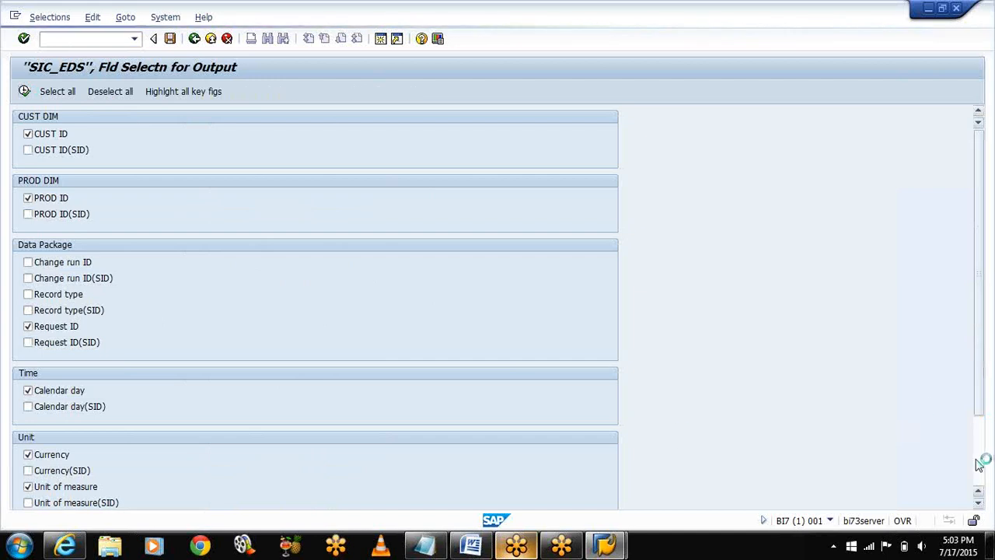
pyautogui.scroll(-7, 489, 414)
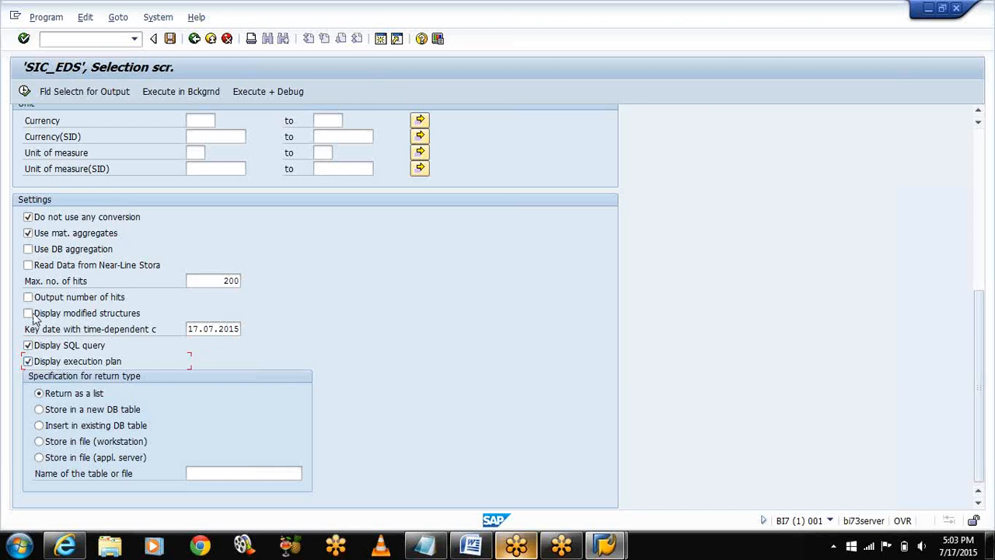
pyautogui.click(25, 91)
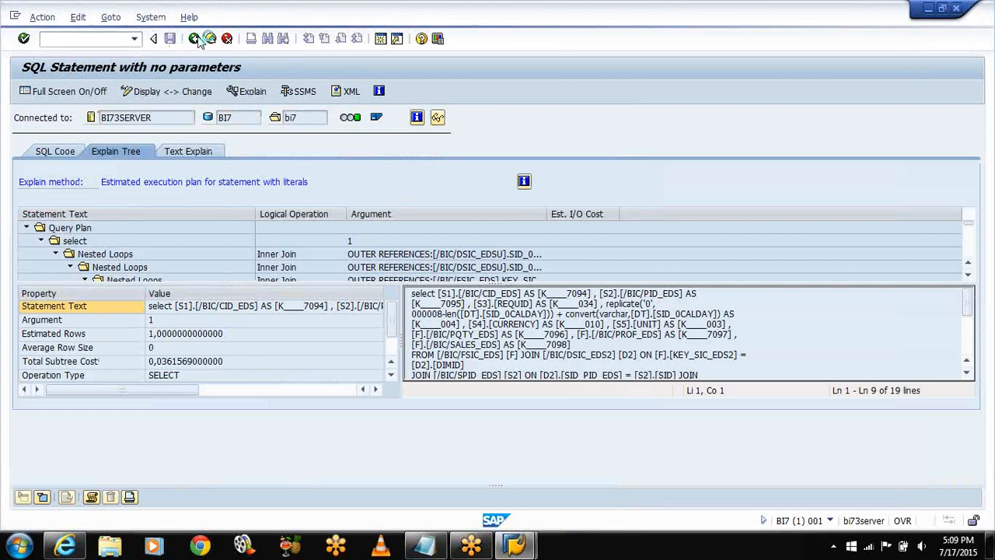
# - Go through the SQL statement and execution plan screens to the SIC_EDS list output, and switch to the k-onlines.com page in Internet Explorer
pyautogui.click(198, 39)
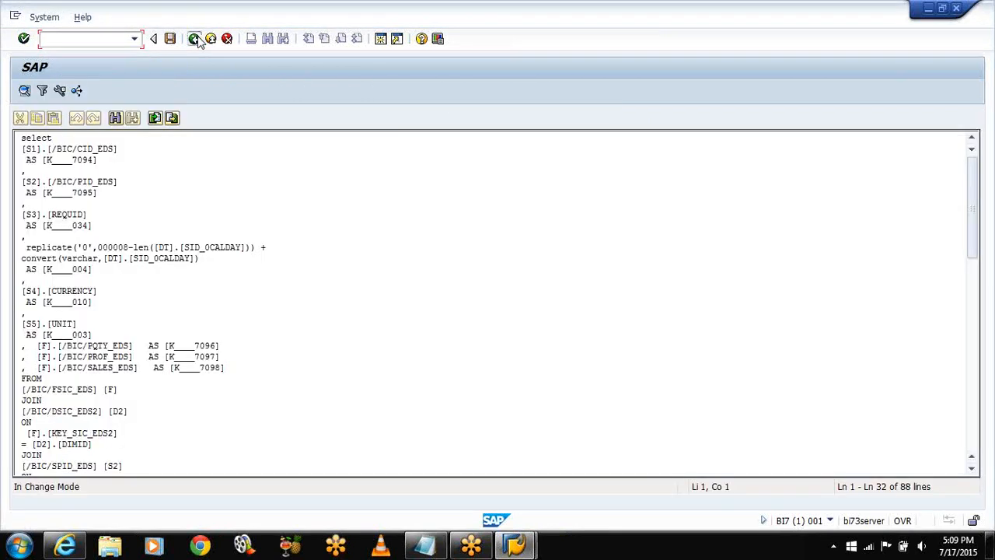
pyautogui.click(193, 39)
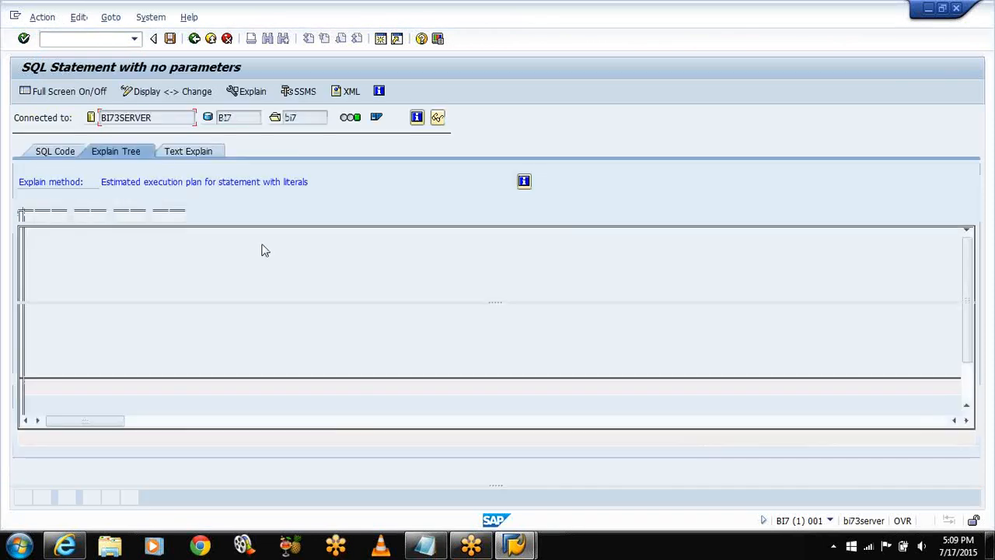
pyautogui.click(196, 43)
pyautogui.click(196, 42)
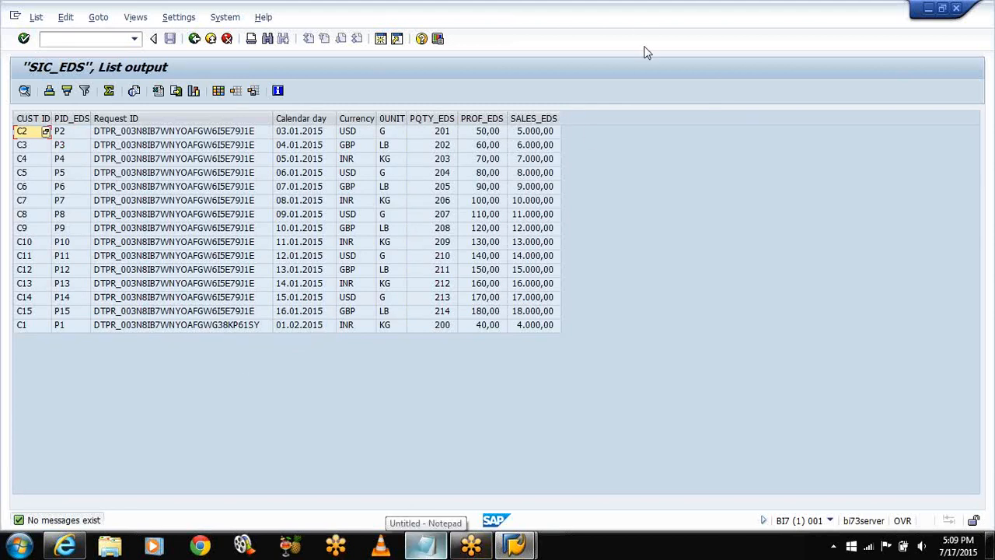
pyautogui.click(75, 549)
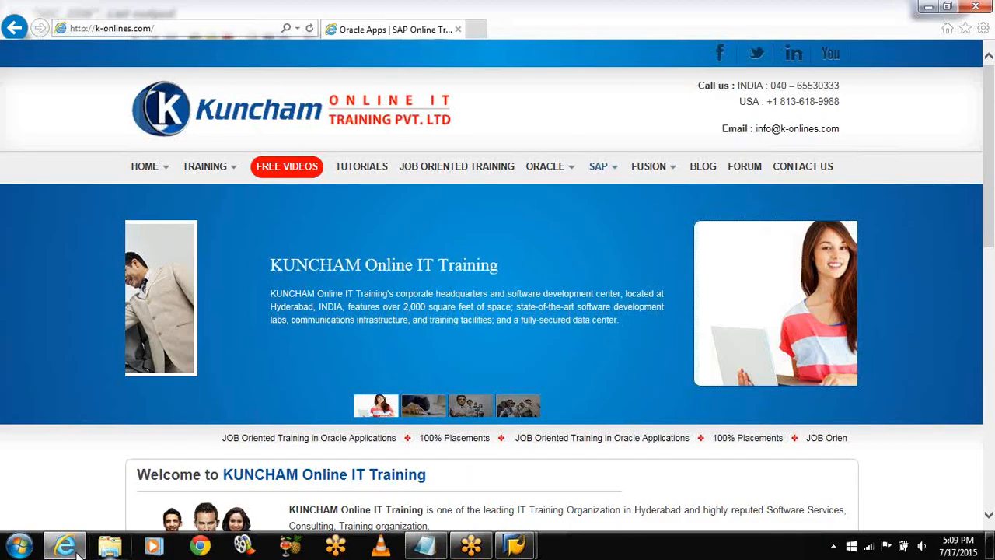